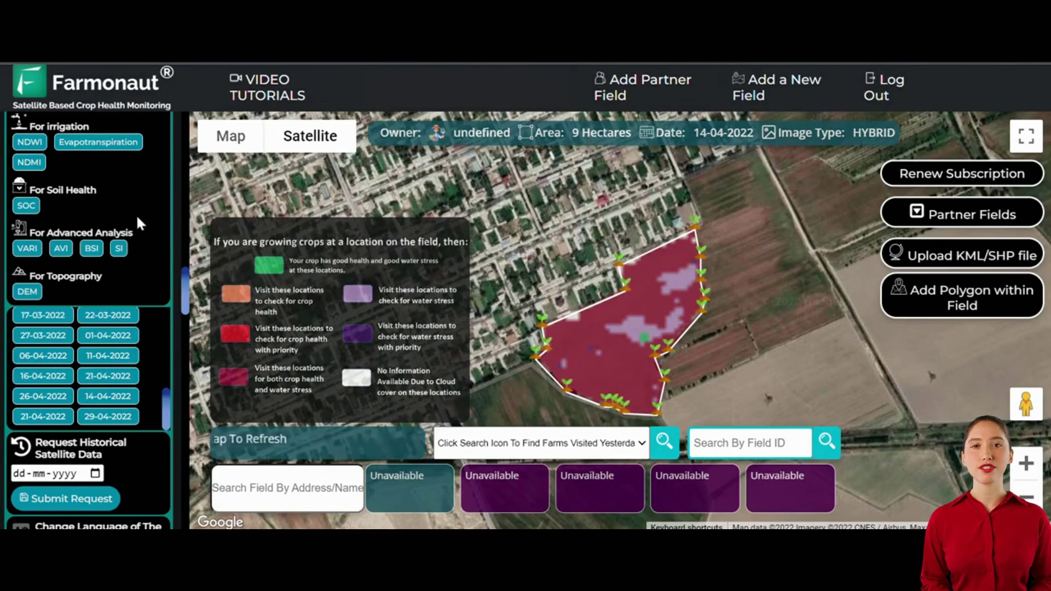
Scroll up to view the 9-hectare field's 14-04-2022 hybrid crop and water stress map and legend
scroll(135, 214, up, 10)
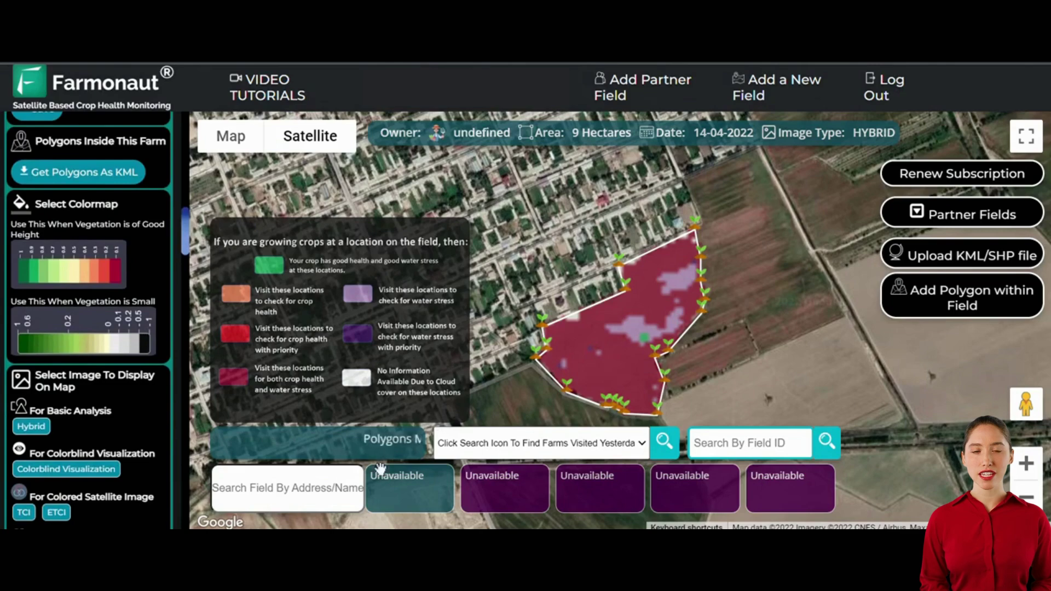
Step through the field cards, past the 21-hectare Syr Darya field, to the 16-hectare field
click(534, 492)
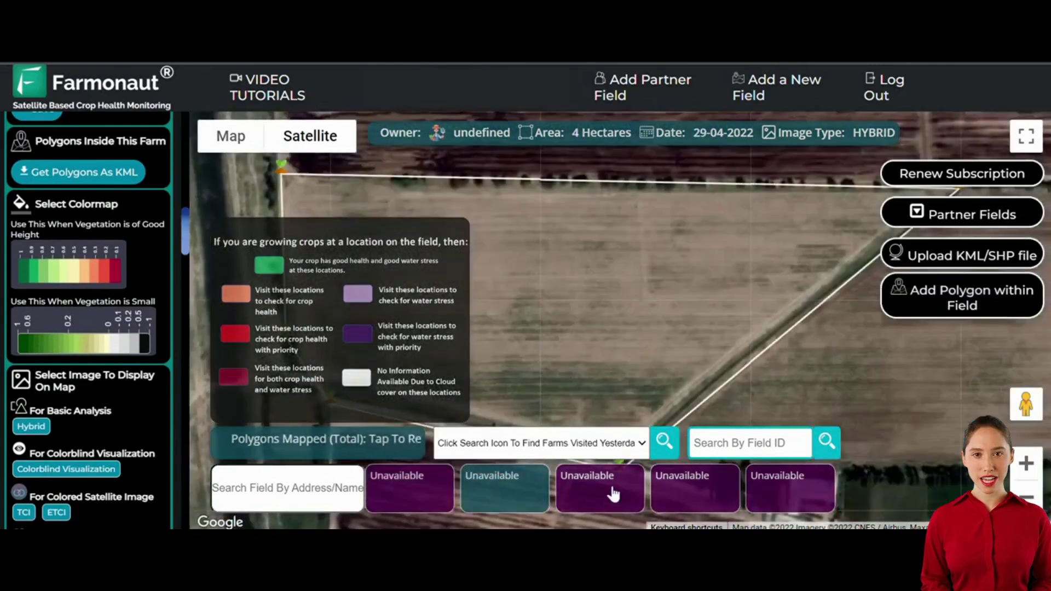
click(631, 495)
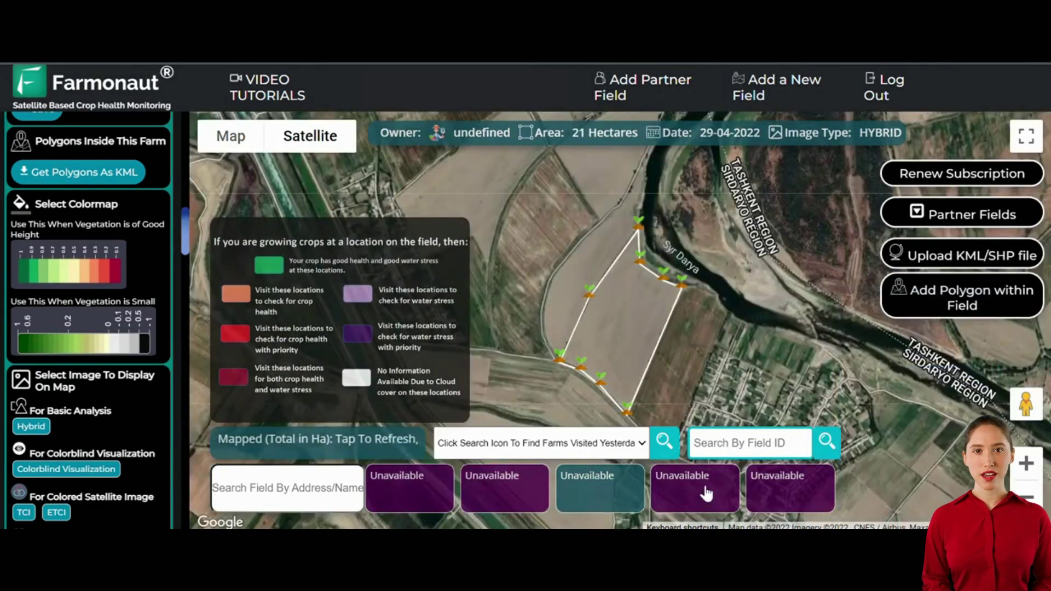
click(706, 492)
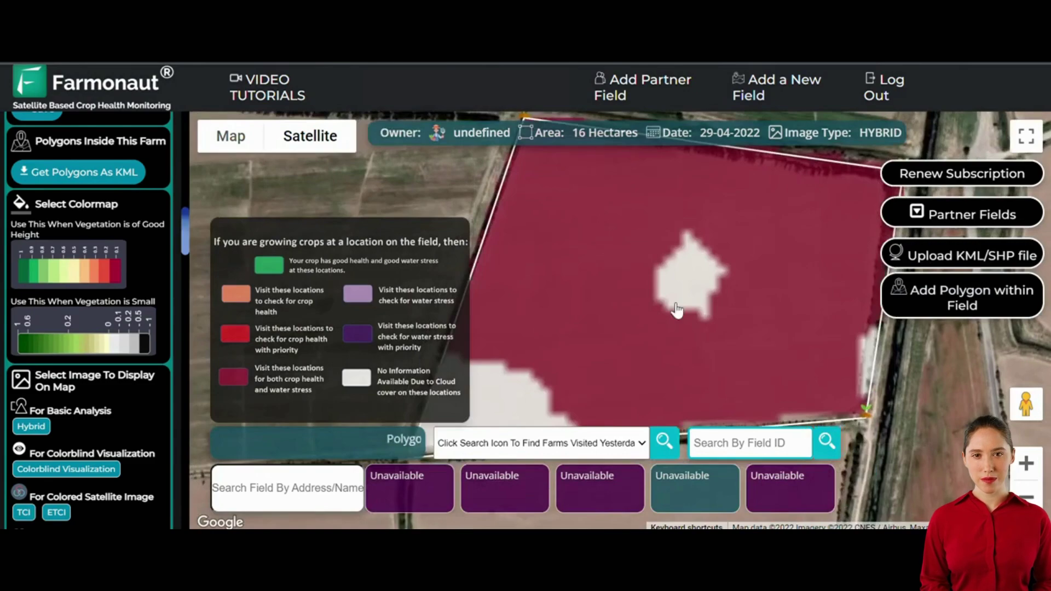
Load the 16-hectare field's 14-04-2022 satellite imagery in place of 29-04-2022
mouse_move(756, 139)
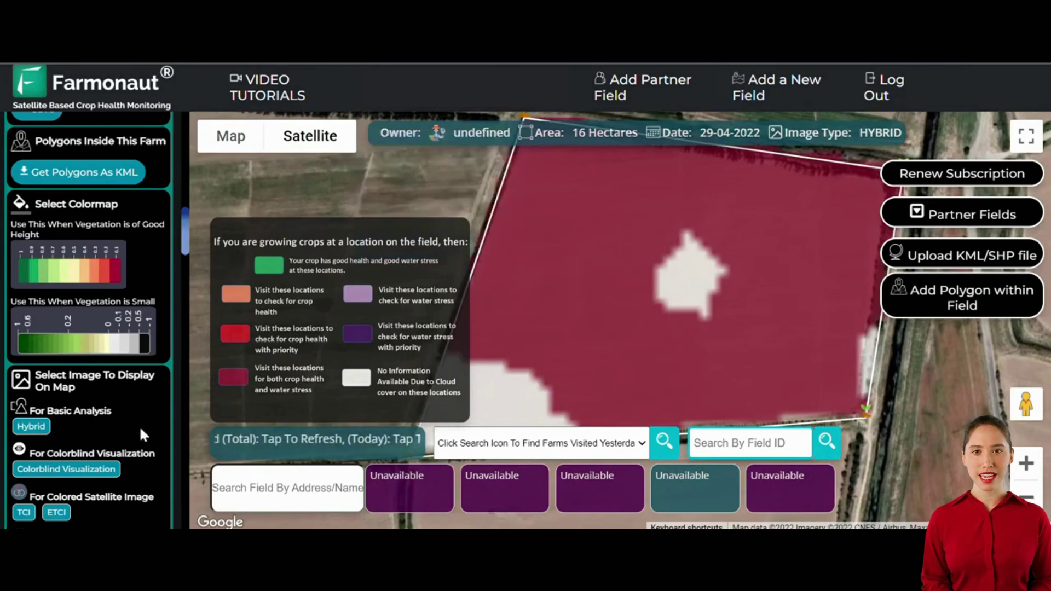
scroll(144, 435, down, 8)
scroll(144, 391, down, 3)
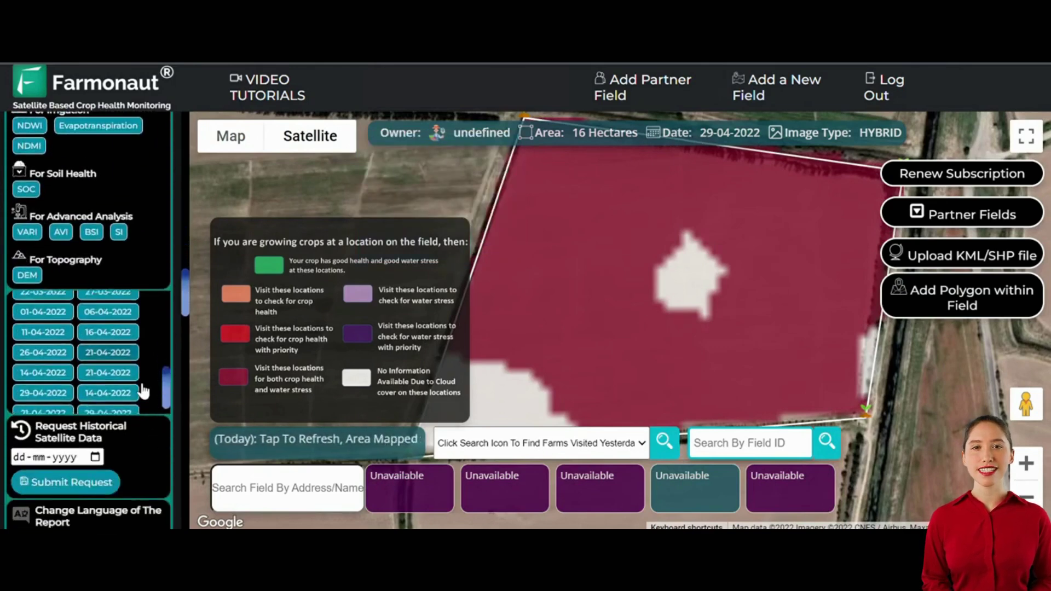
click(109, 381)
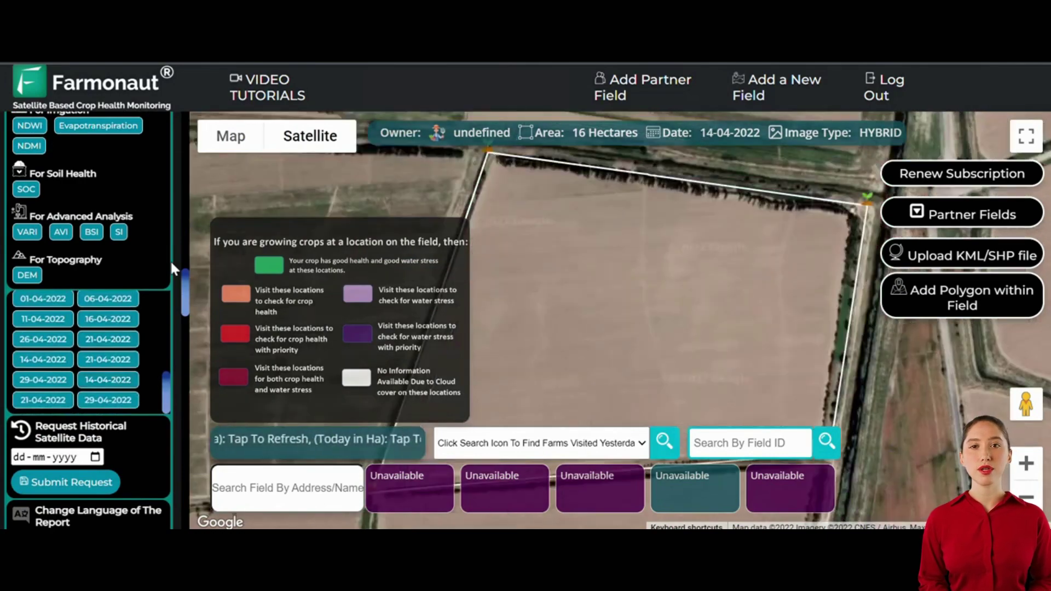
Display the 16-hectare field as an ETCI enhanced true-colour image
scroll(171, 268, up, 3)
scroll(171, 265, up, 4)
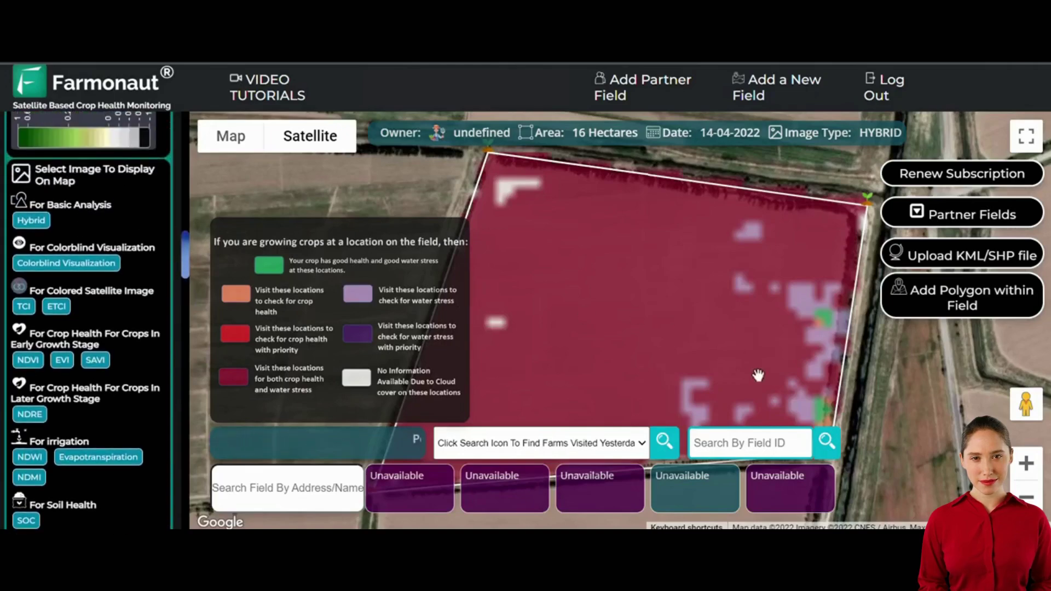
scroll(771, 312, down, 2)
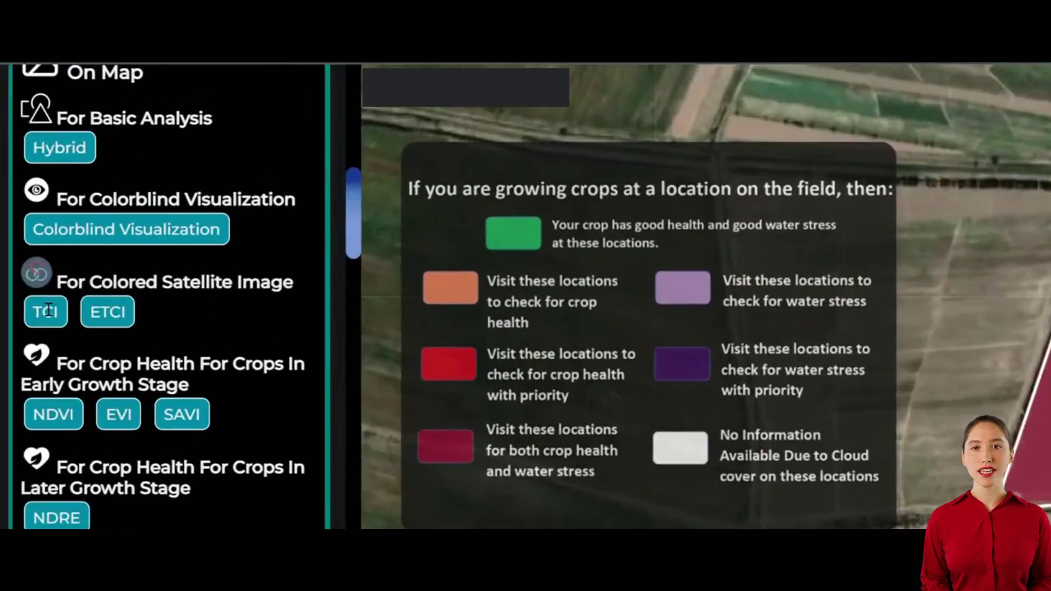
mouse_move(107, 313)
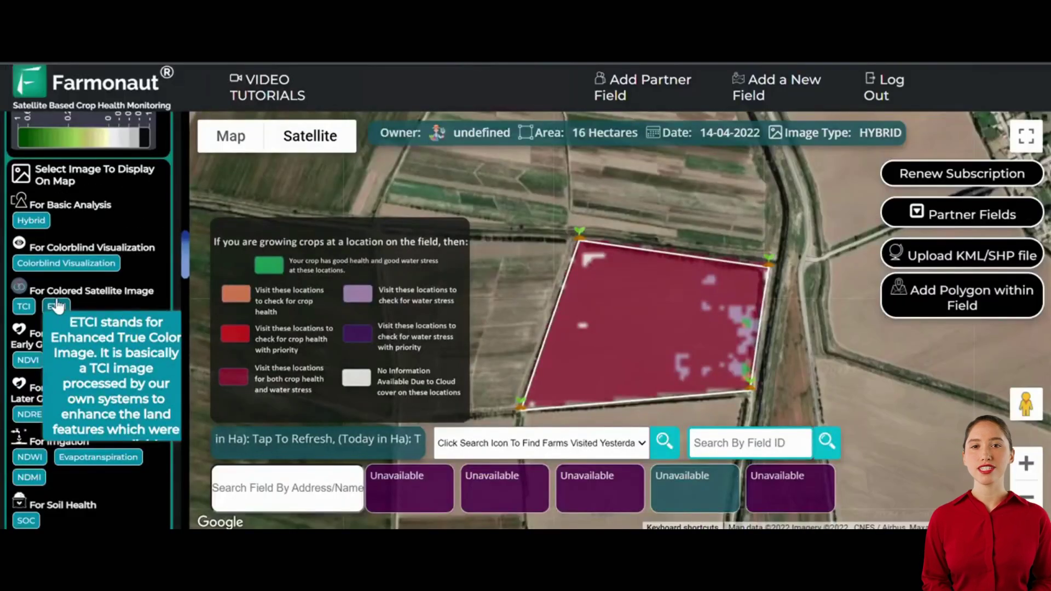
click(57, 305)
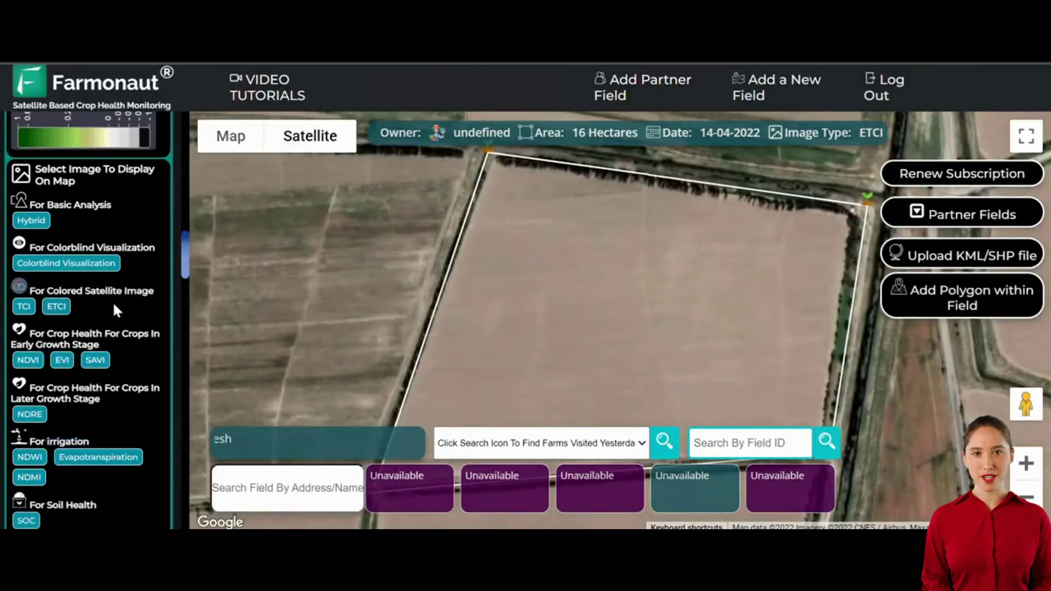
Raise the ETCI overlay opacity to 100% and keep the field centred on the map
drag(631, 323, 631, 264)
scroll(135, 243, up, 10)
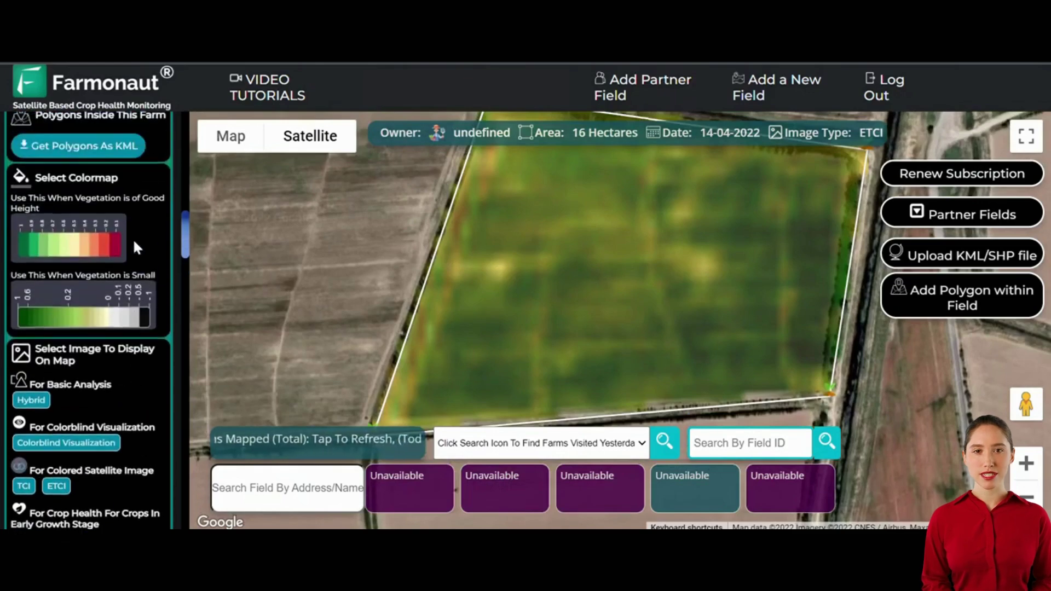
drag(106, 276, 175, 282)
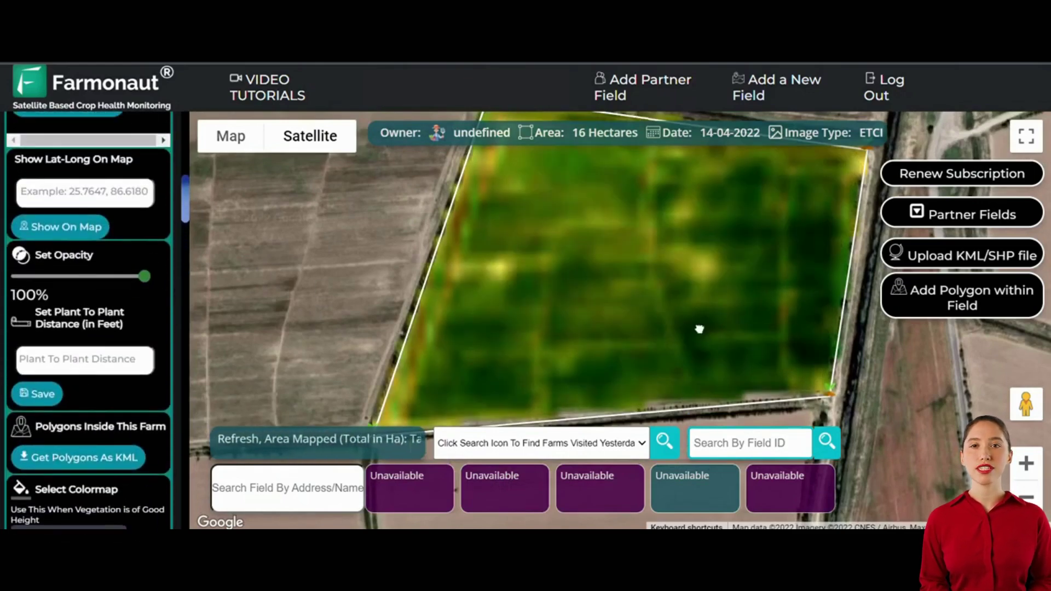
drag(697, 328, 690, 314)
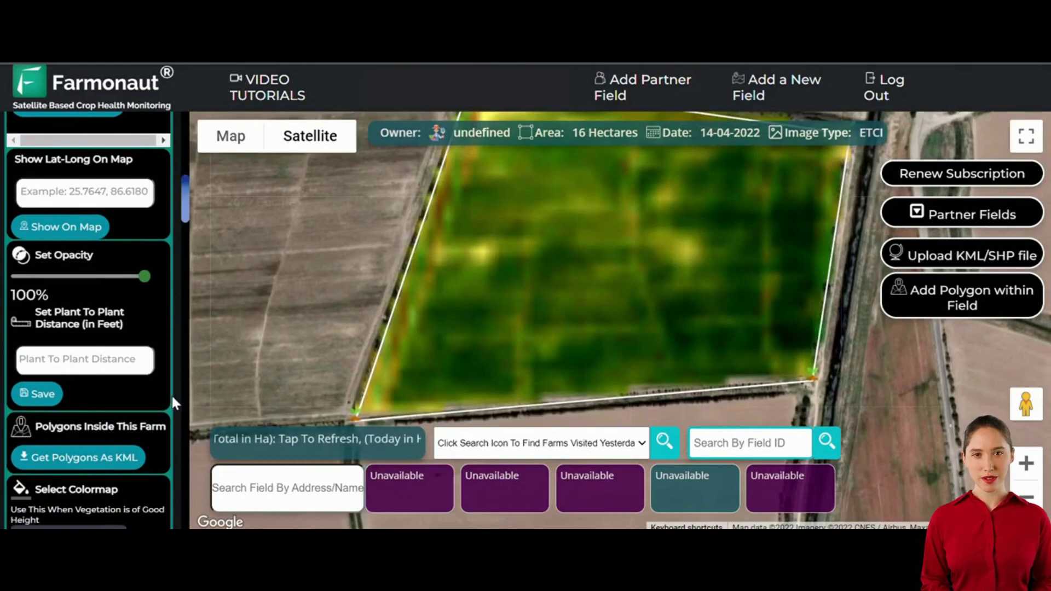
scroll(173, 393, down, 10)
scroll(173, 401, down, 3)
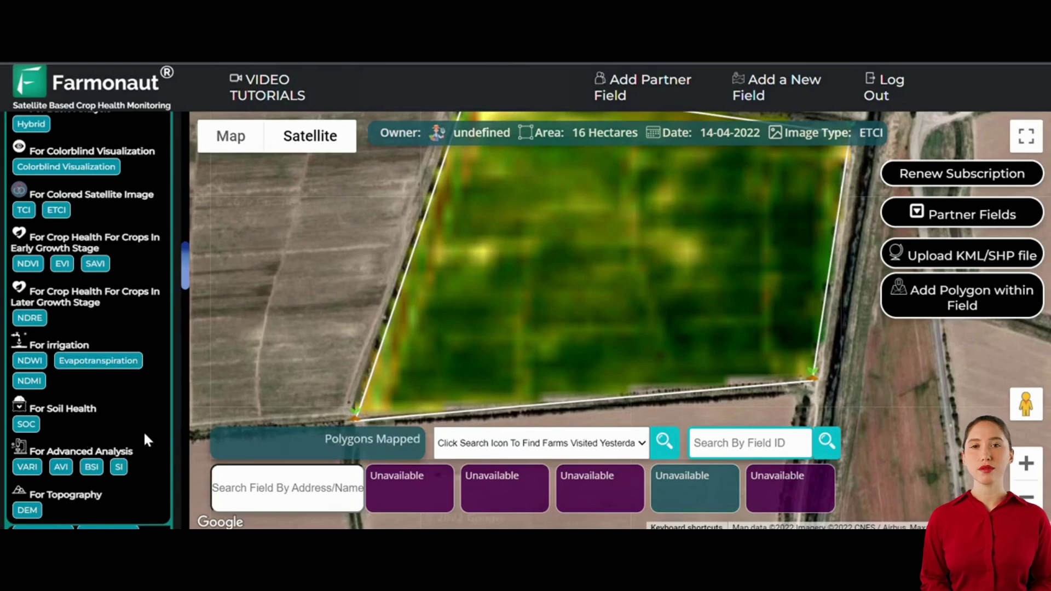
scroll(143, 433, down, 1)
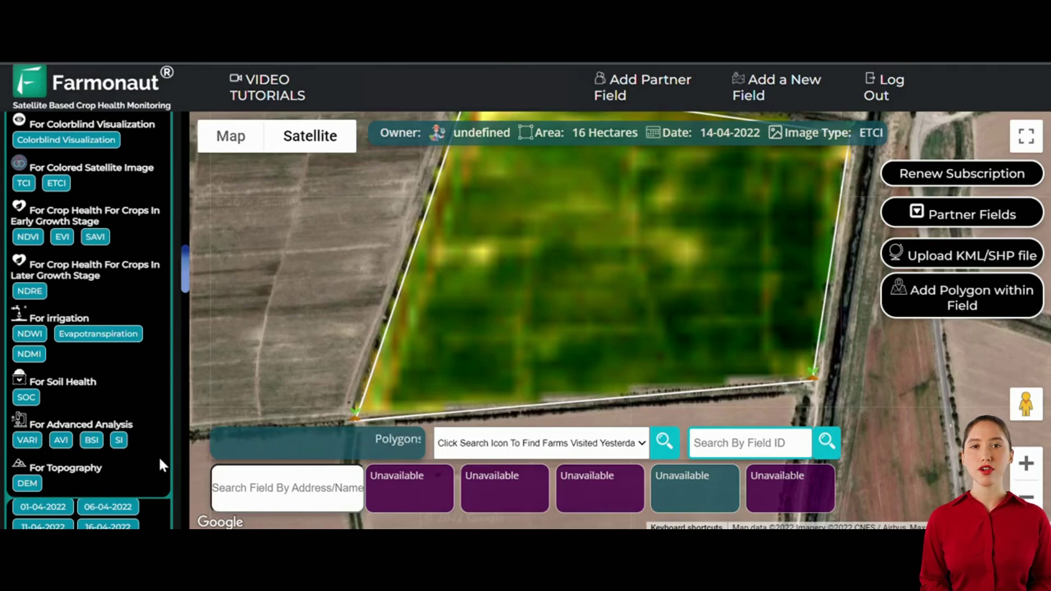
scroll(159, 456, down, 4)
scroll(172, 453, down, 6)
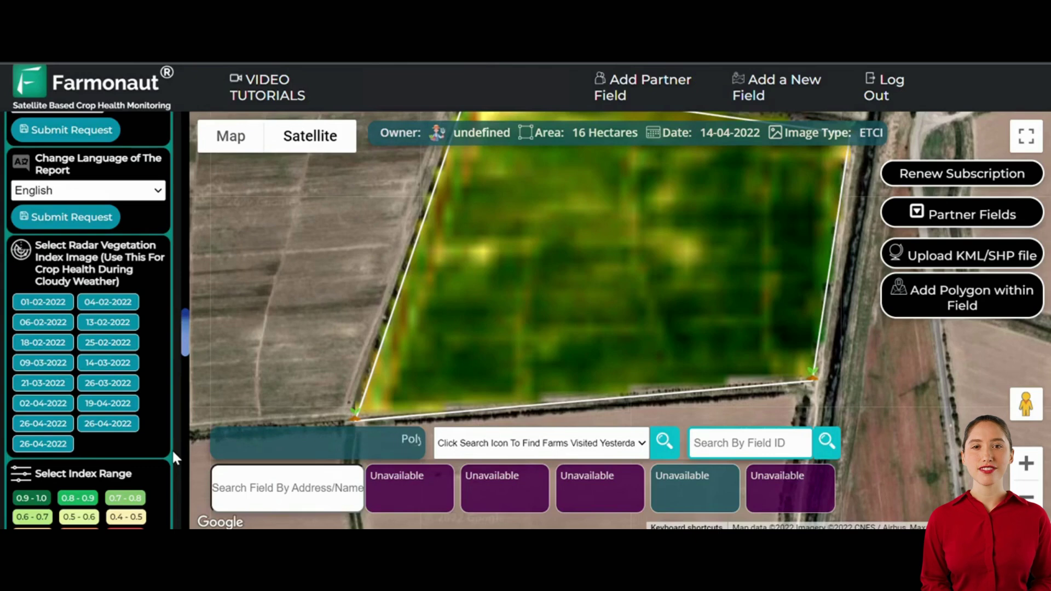
scroll(172, 449, up, 1)
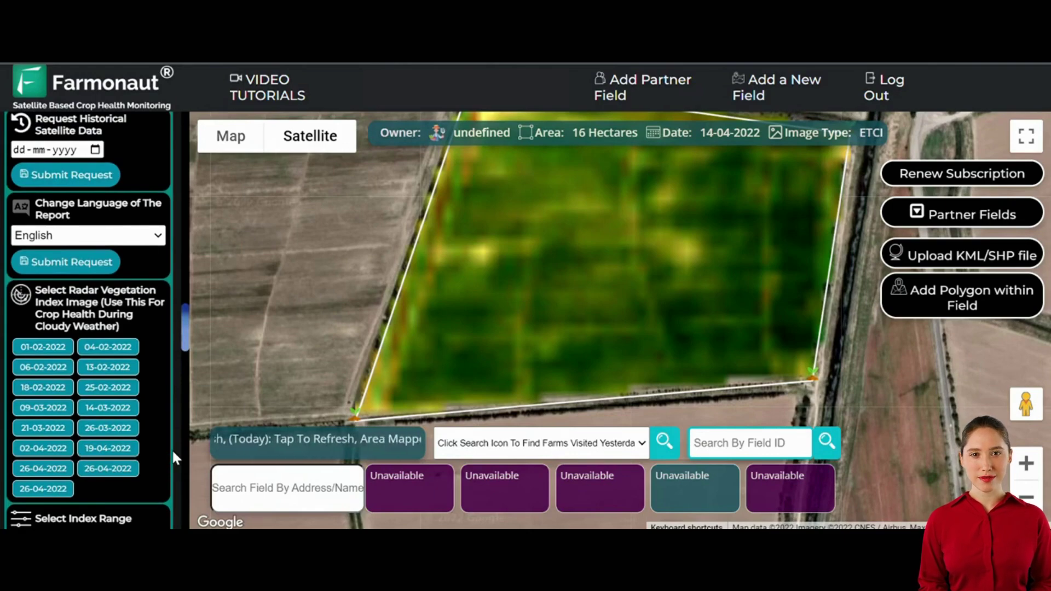
scroll(172, 448, up, 15)
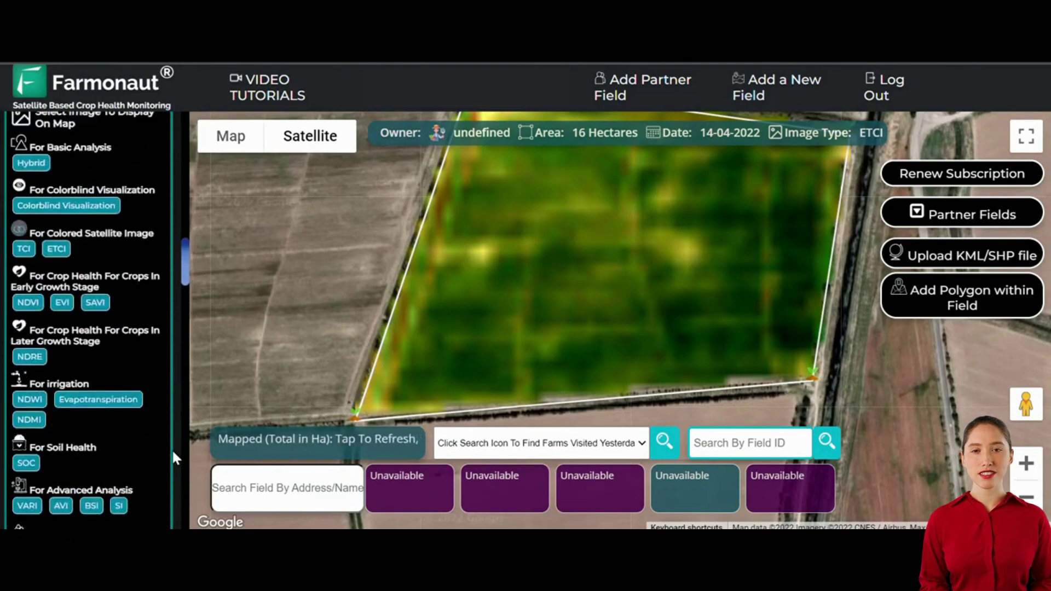
scroll(171, 449, down, 3)
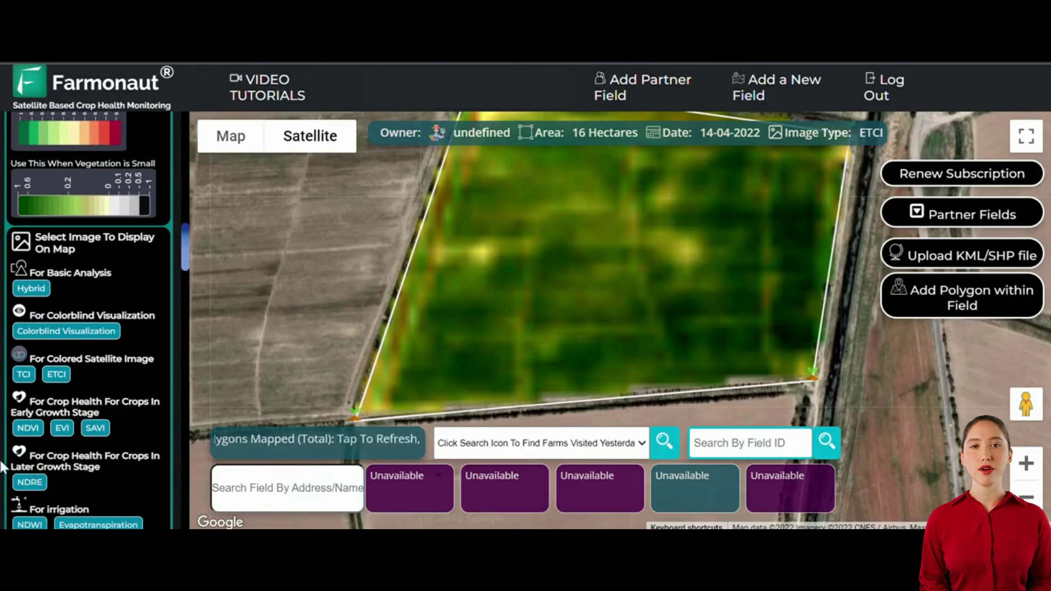
Show the field's NDVI early-growth crop health map with its good-medium-bad analysis scale
click(25, 430)
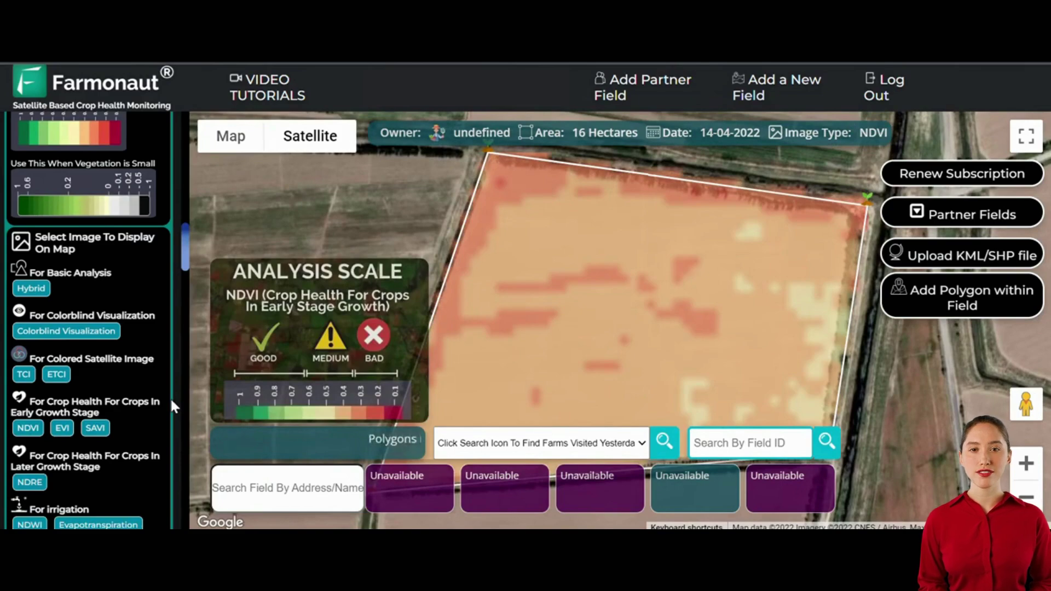
drag(646, 365, 630, 322)
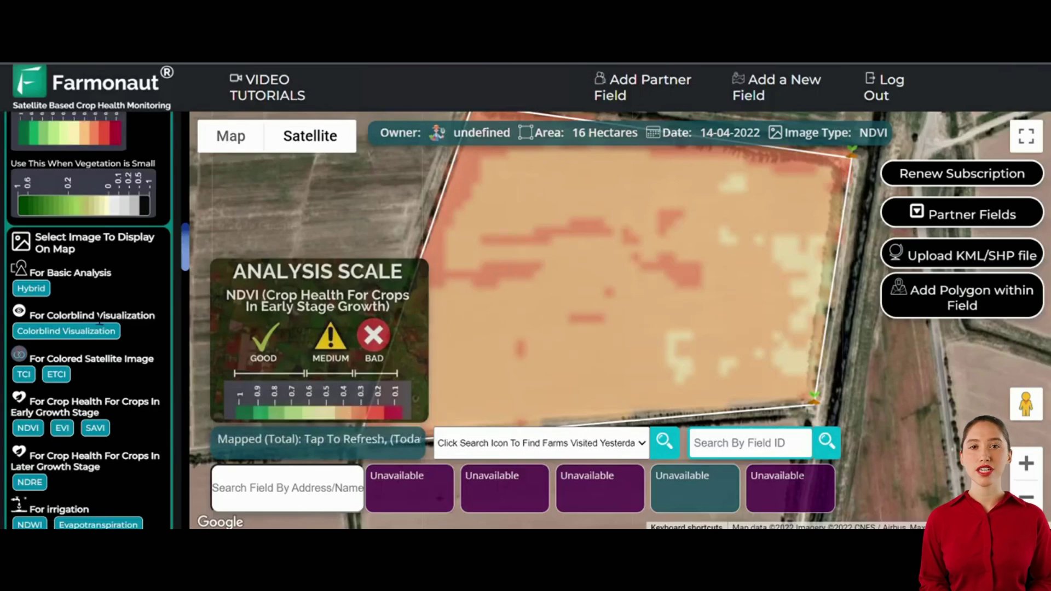
scroll(93, 317, up, 3)
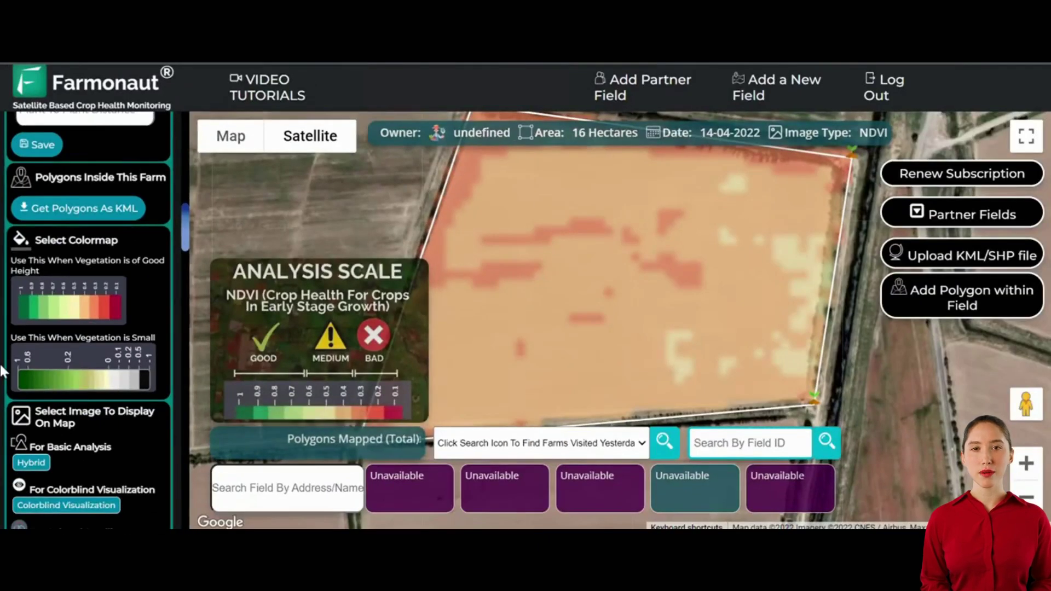
Recolour NDVI with the small-vegetation colormap (NDVI_CMAP2) and fit the whole field in view
click(54, 378)
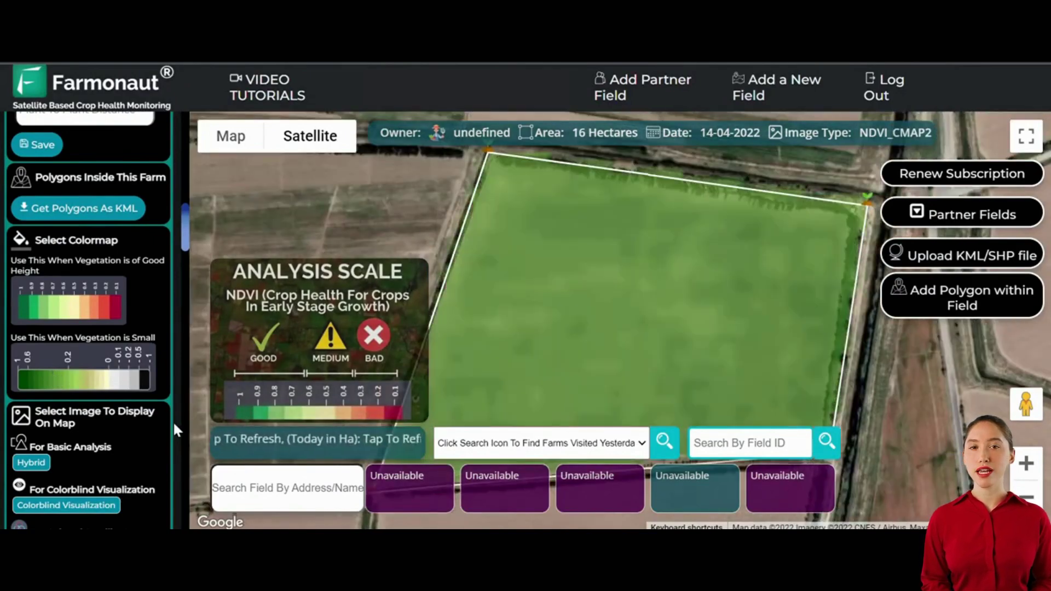
scroll(173, 422, up, 5)
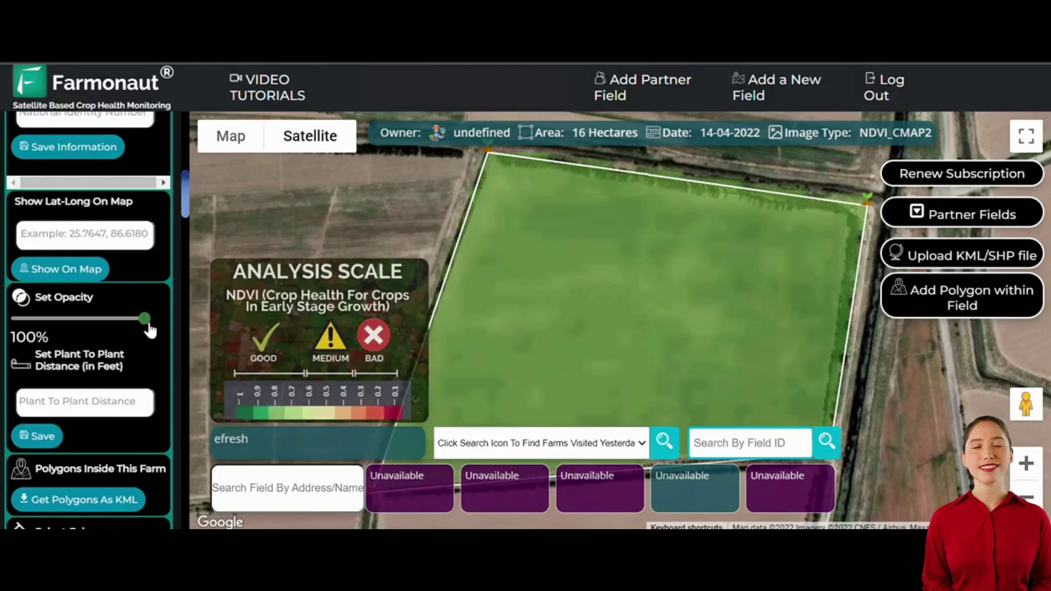
drag(685, 396, 718, 349)
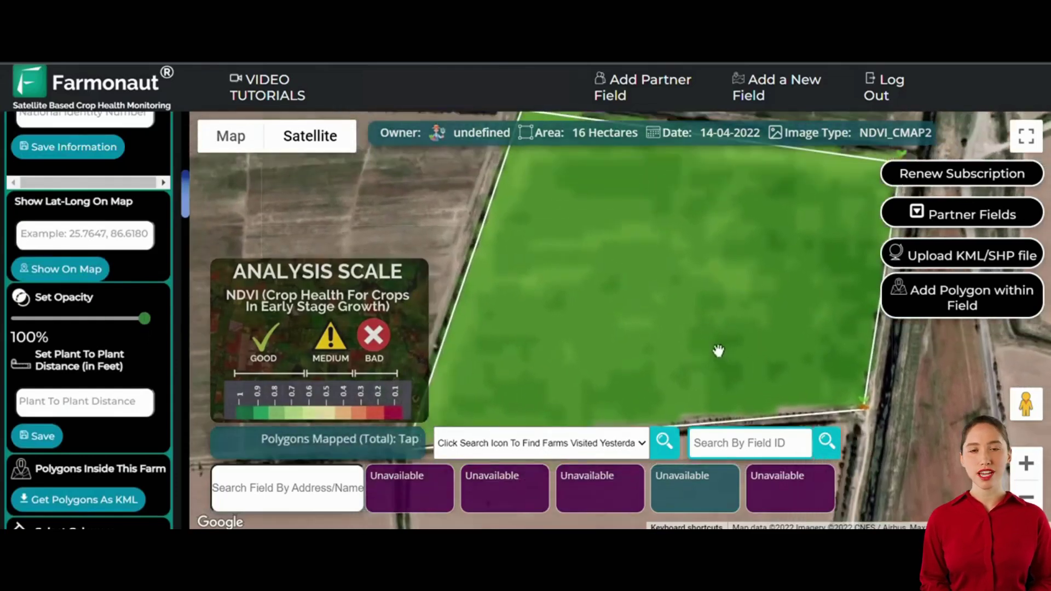
scroll(101, 408, down, 3)
drag(719, 388, 678, 359)
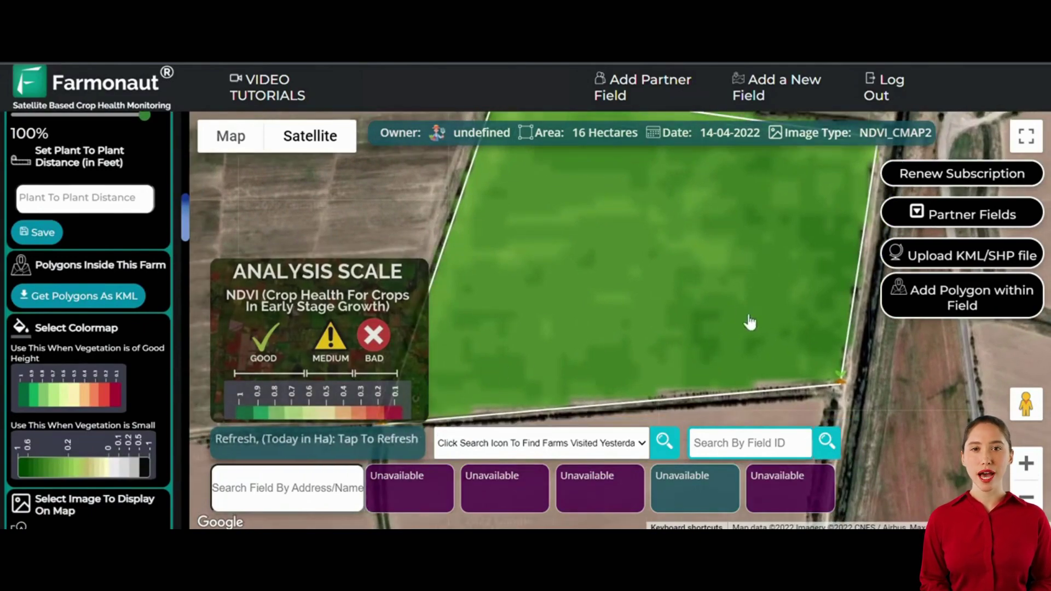
drag(780, 312, 774, 330)
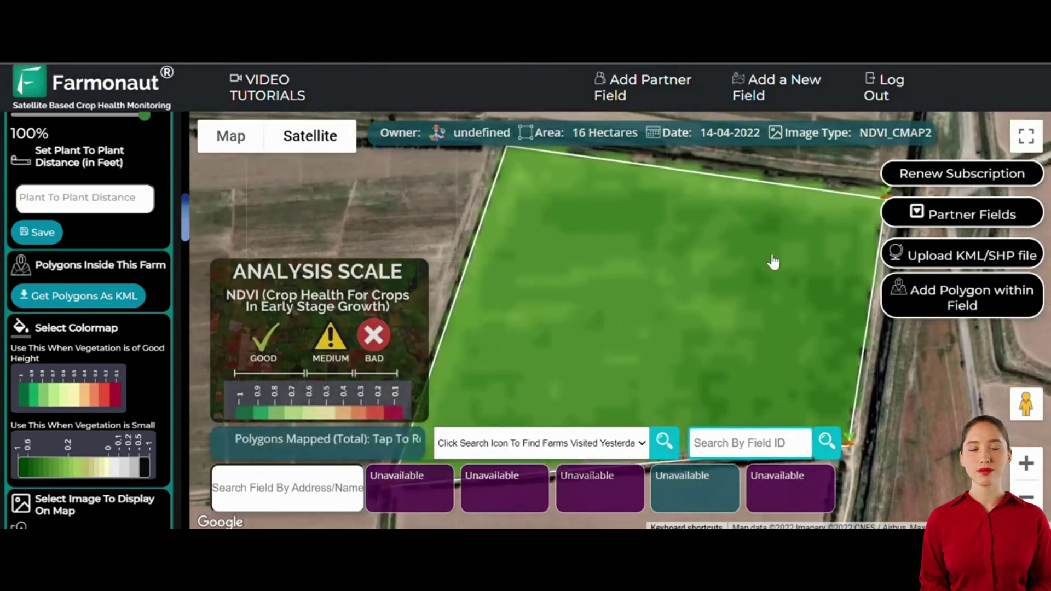
drag(718, 331, 709, 286)
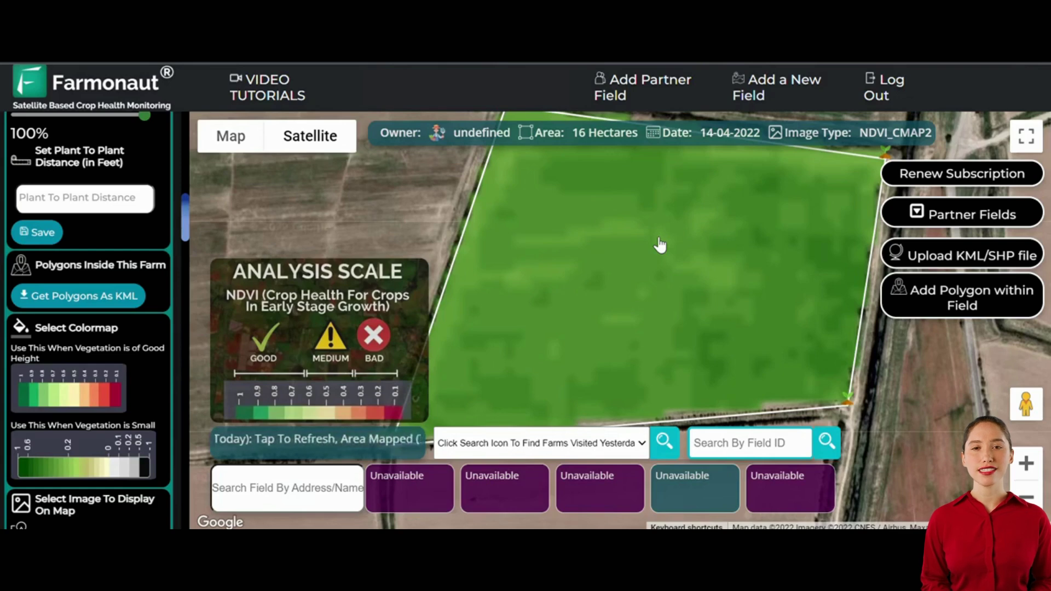
scroll(150, 369, down, 5)
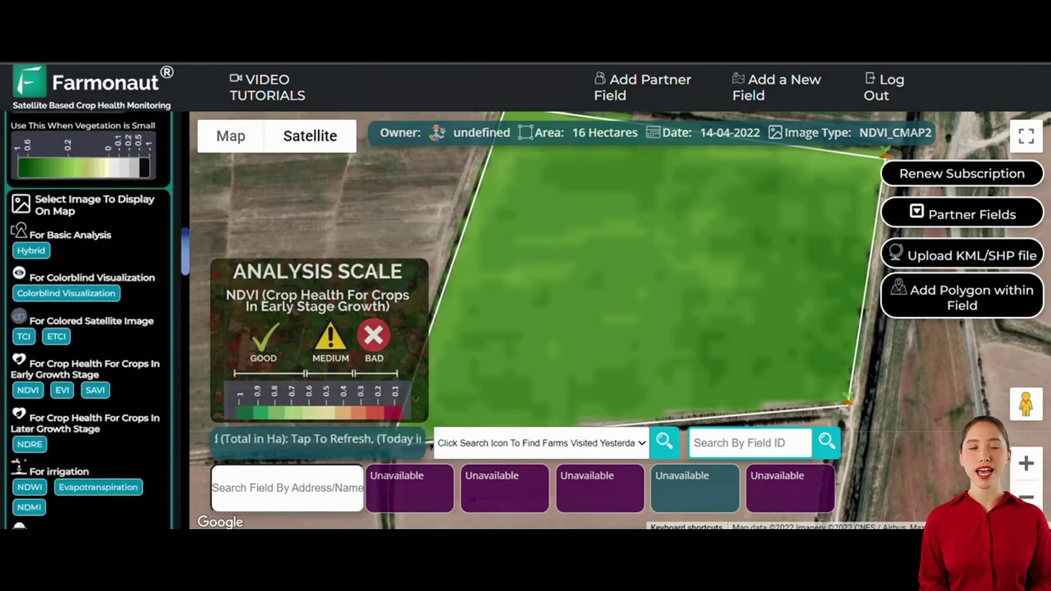
scroll(163, 391, down, 1)
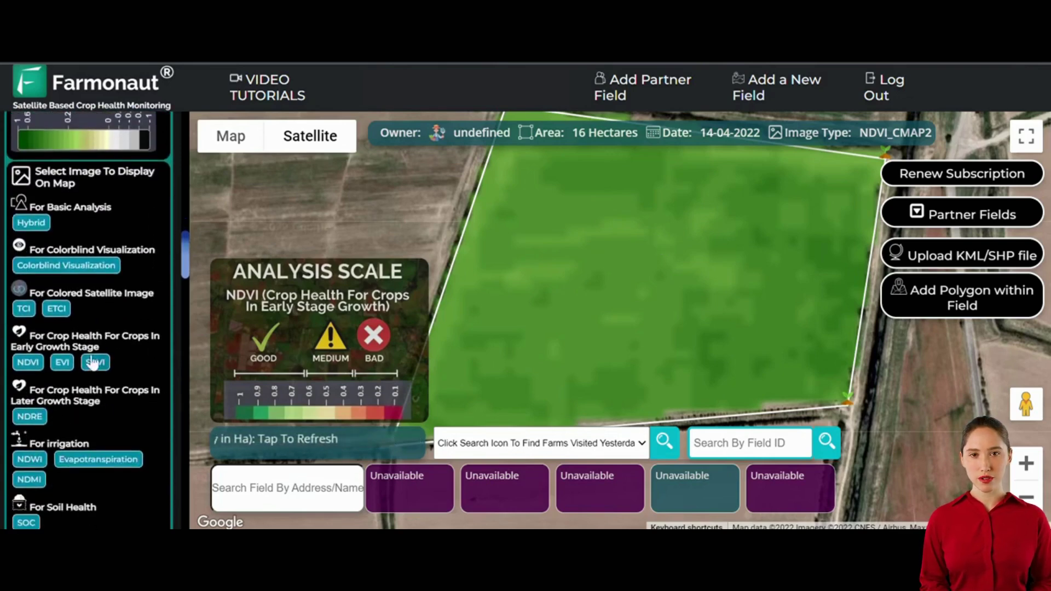
Switch the field overlay to the EVI crop-health map
click(62, 362)
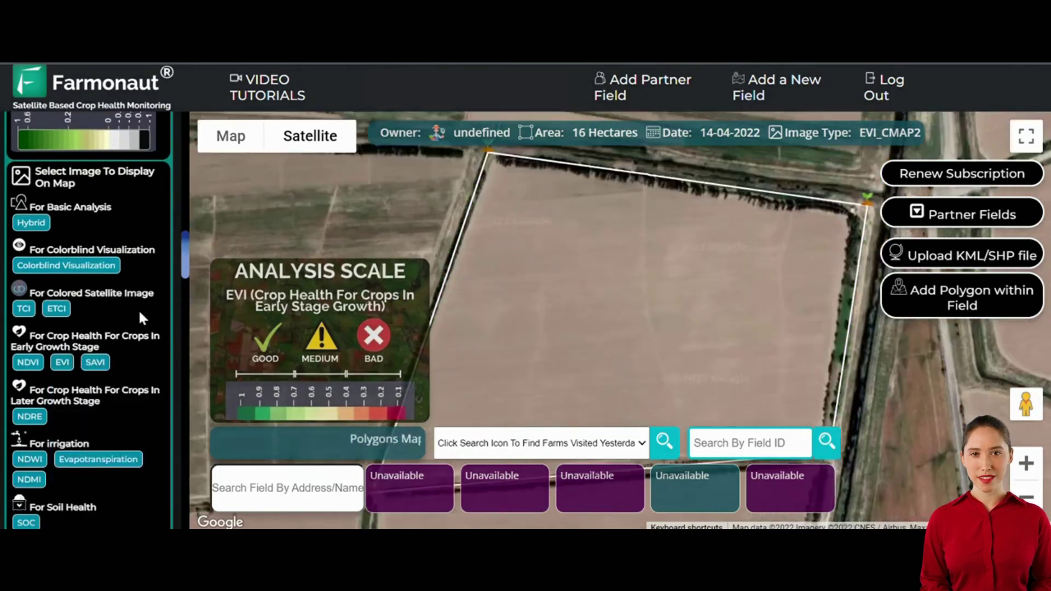
scroll(145, 234, up, 6)
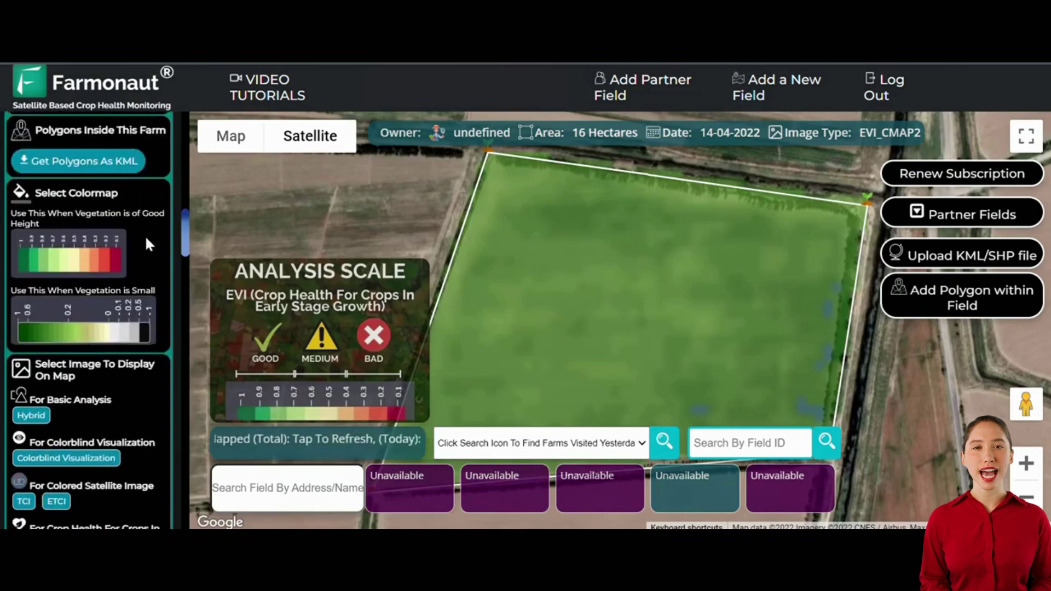
scroll(137, 329, down, 3)
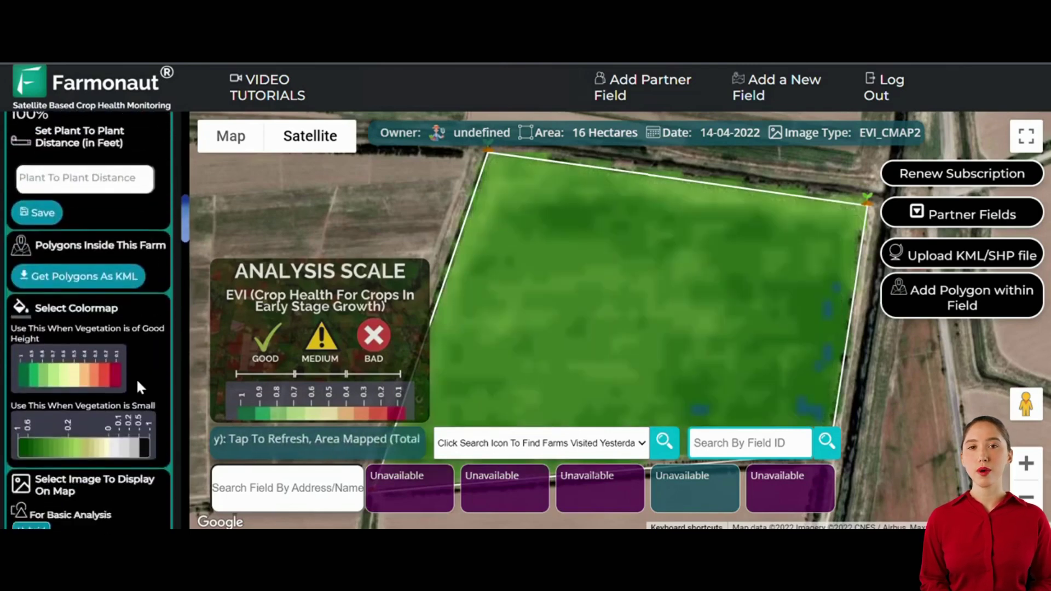
scroll(137, 441, down, 1)
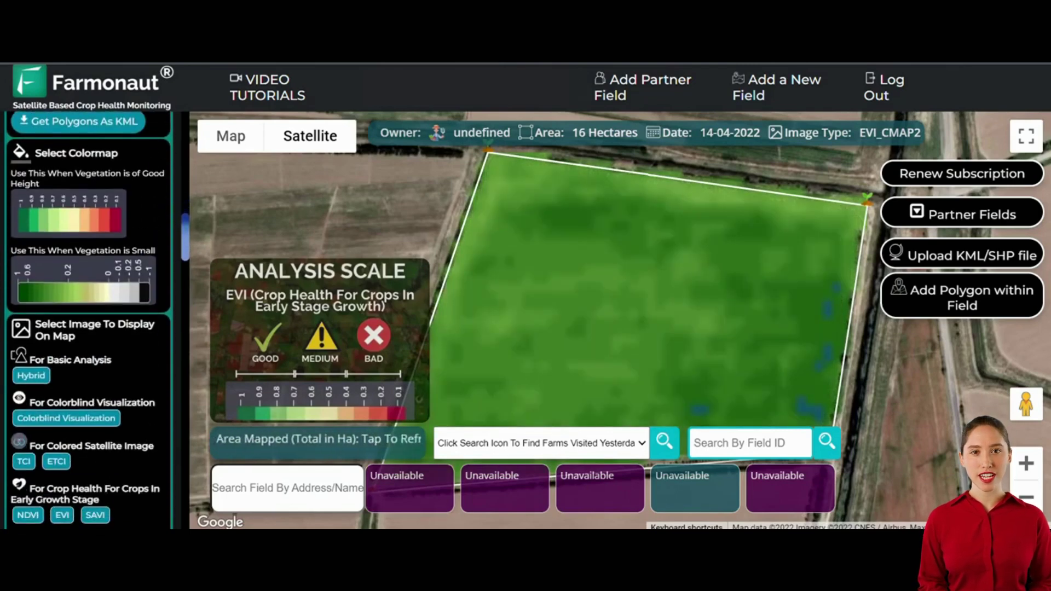
Switch the overlay to the SAVI crop-health map and bring the whole field into view
click(108, 515)
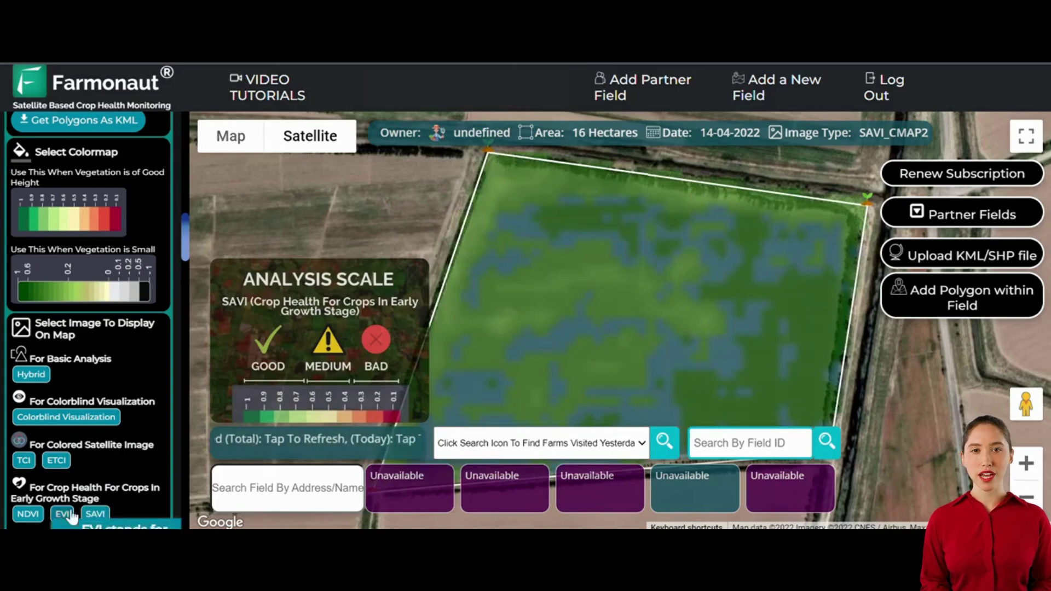
drag(638, 389, 651, 331)
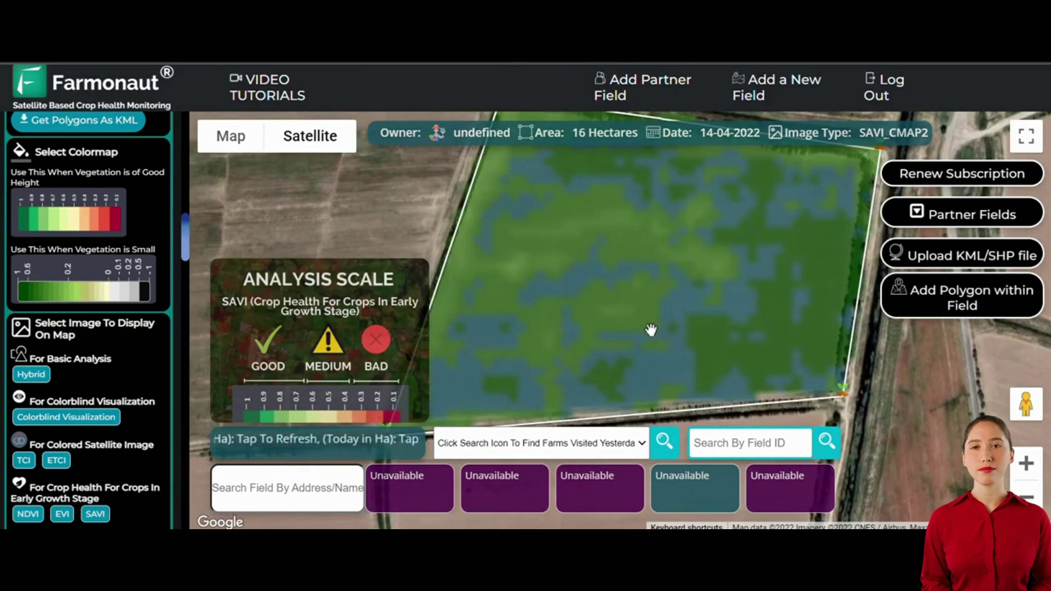
scroll(126, 415, down, 2)
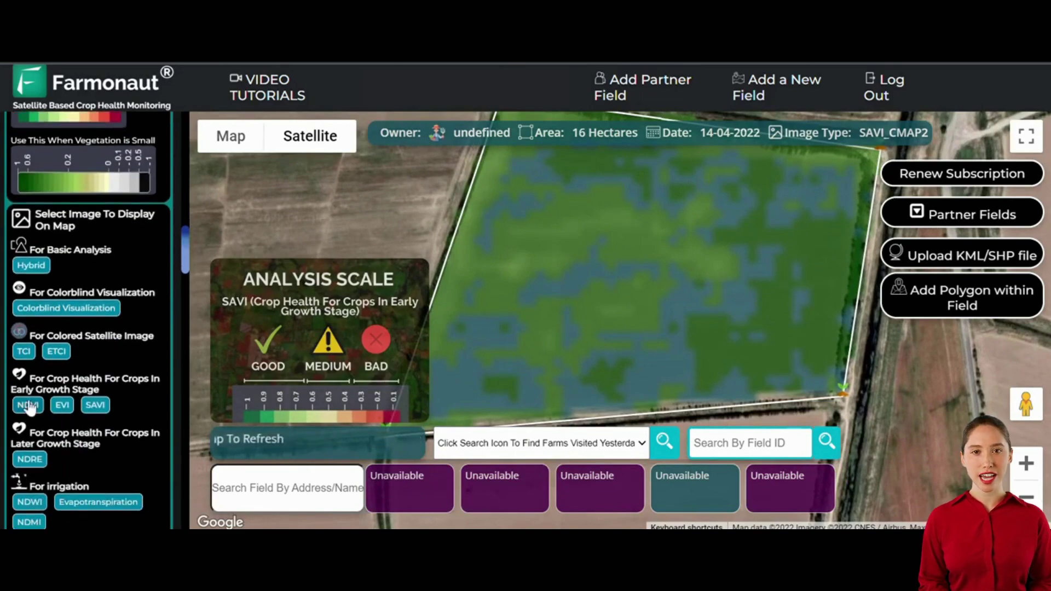
Return to NDVI, then select the NDRE later-growth-stage crop-health map (NDRE_CMAP2)
click(27, 406)
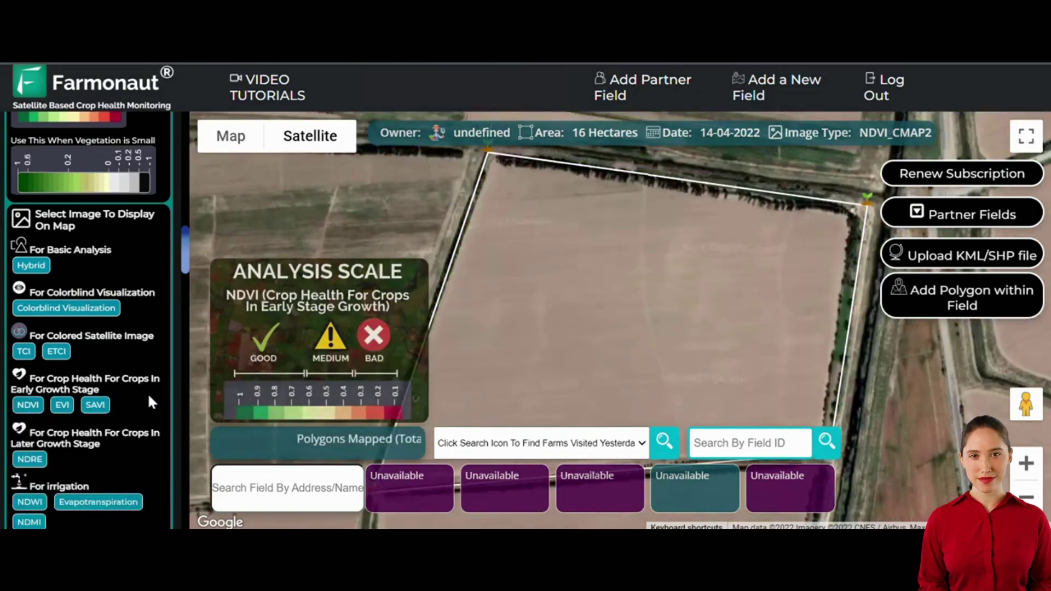
scroll(149, 397, down, 1)
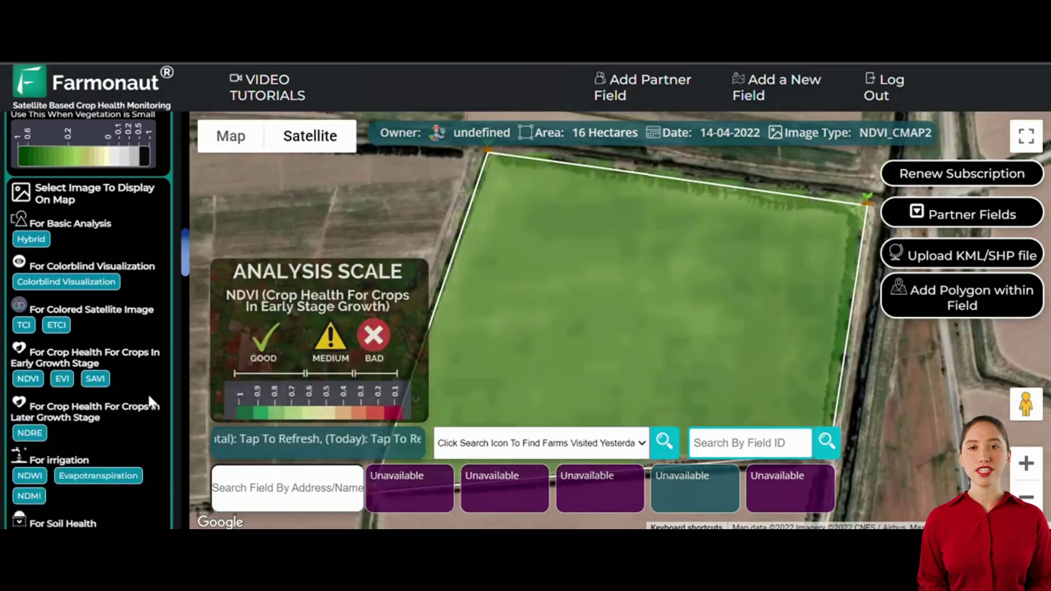
scroll(148, 398, down, 2)
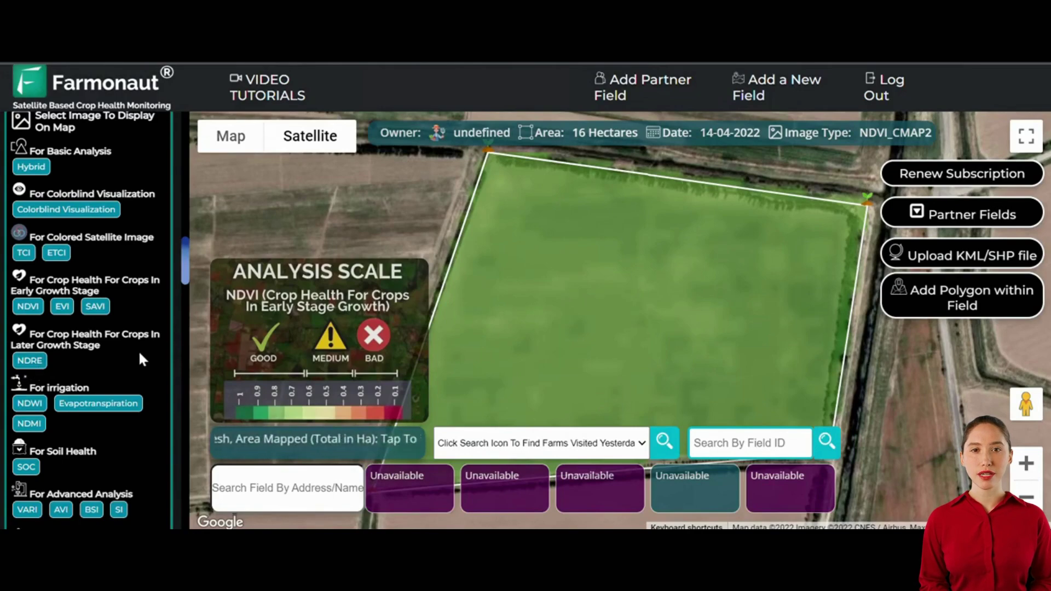
click(30, 360)
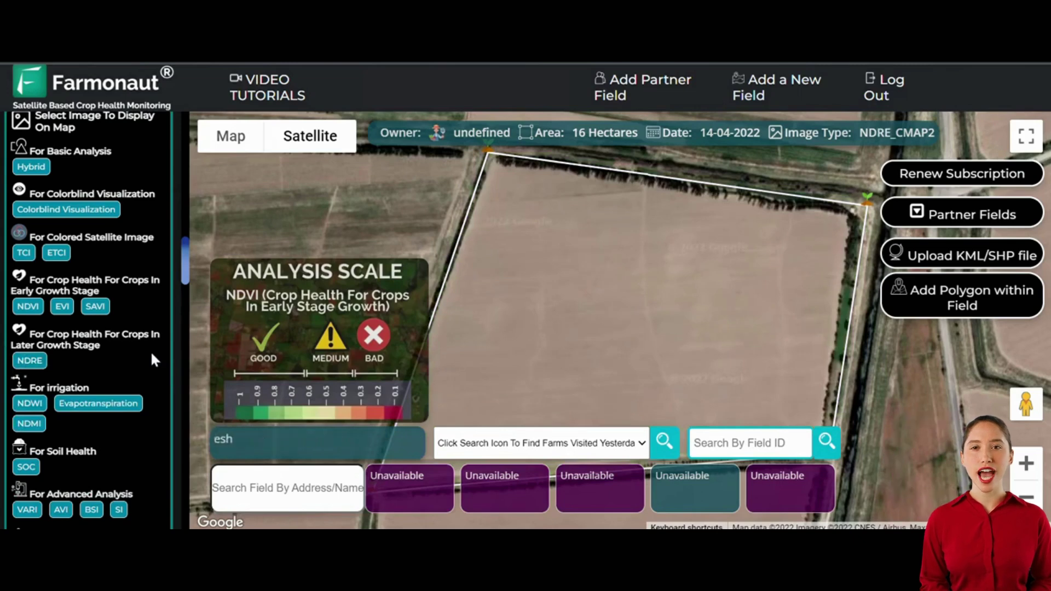
Recentre the field on the NDRE map, then show the NDWI water-stress map
drag(679, 362, 696, 323)
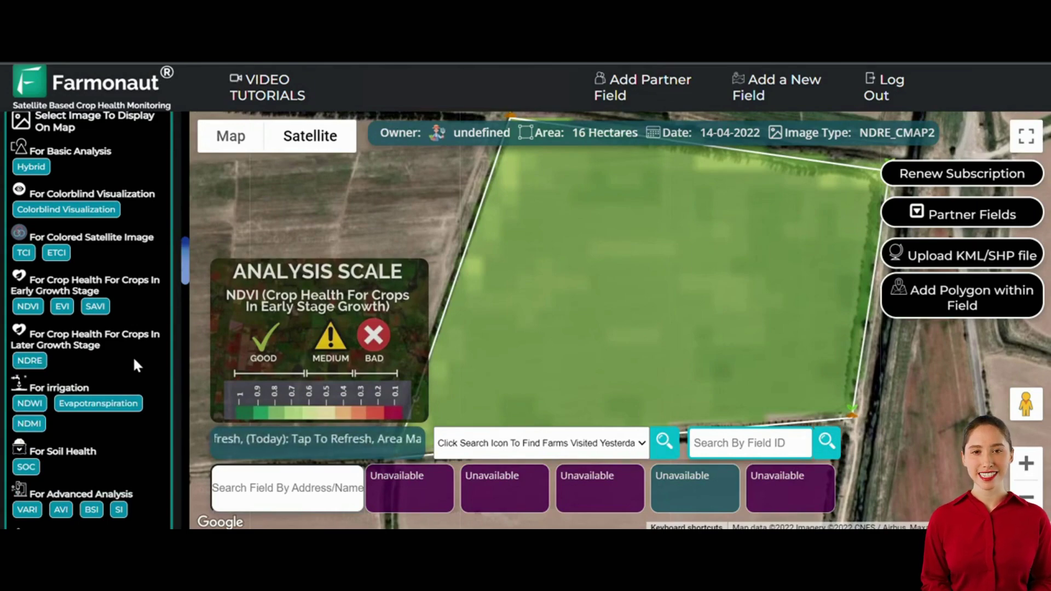
click(29, 403)
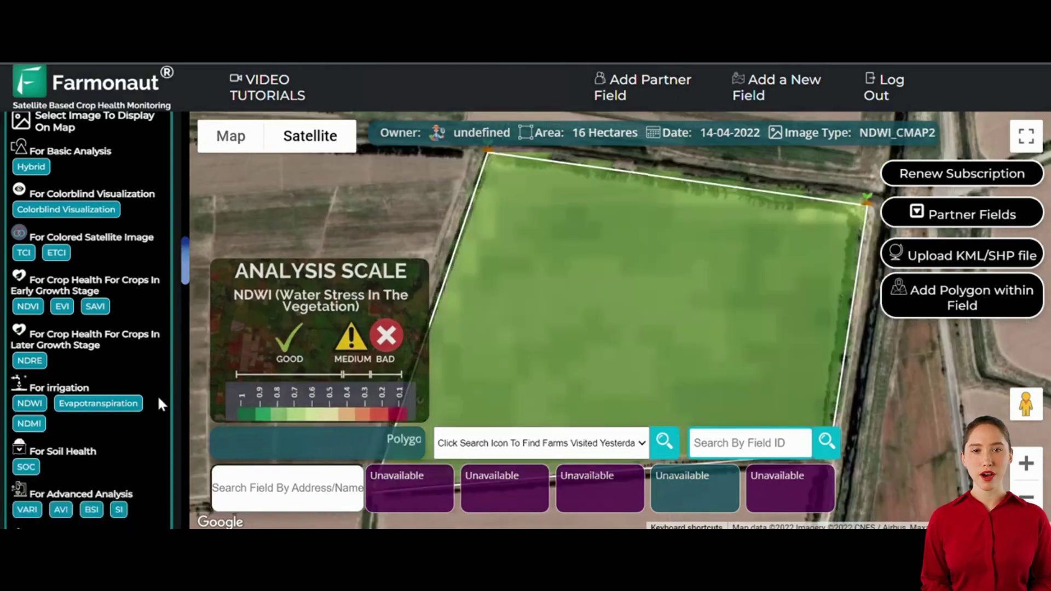
Survey the field's NDWI water-stress map, then select the NDMI ground-moisture map
drag(690, 370, 751, 301)
scroll(717, 316, down, 2)
scroll(644, 355, up, 2)
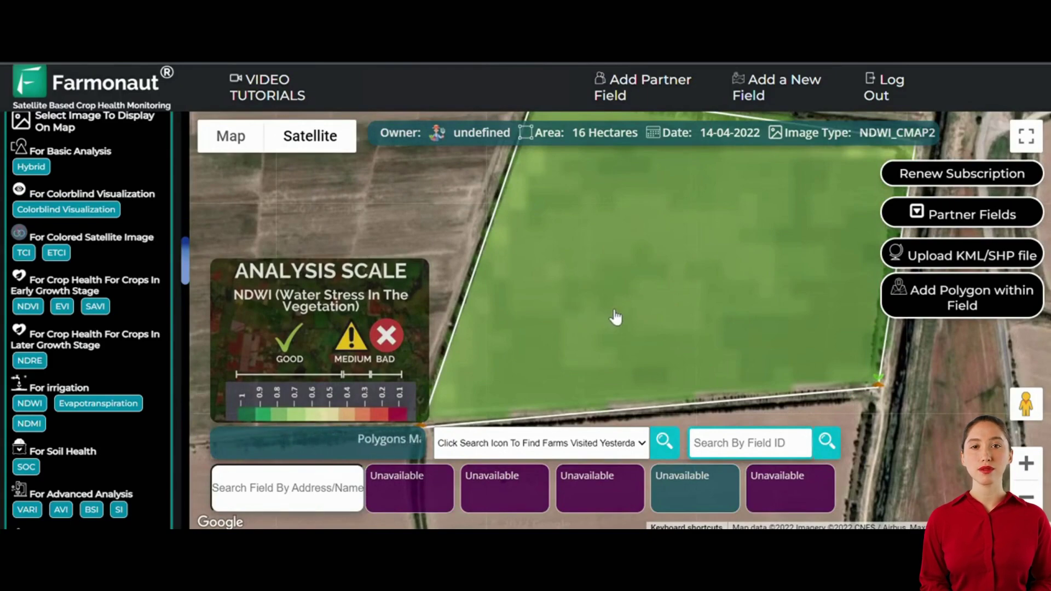
drag(772, 349, 678, 380)
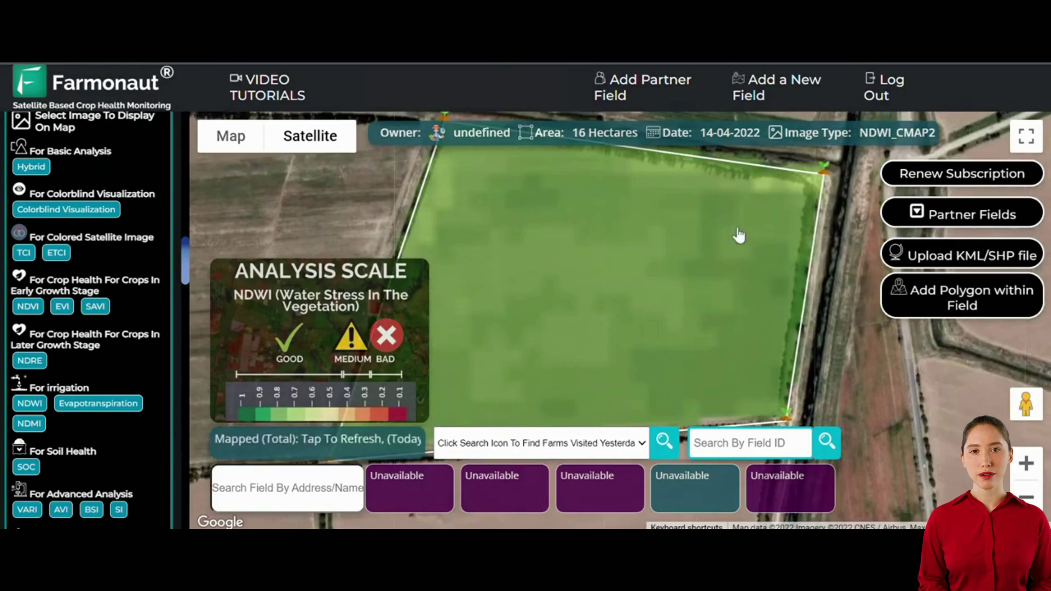
drag(755, 387, 841, 379)
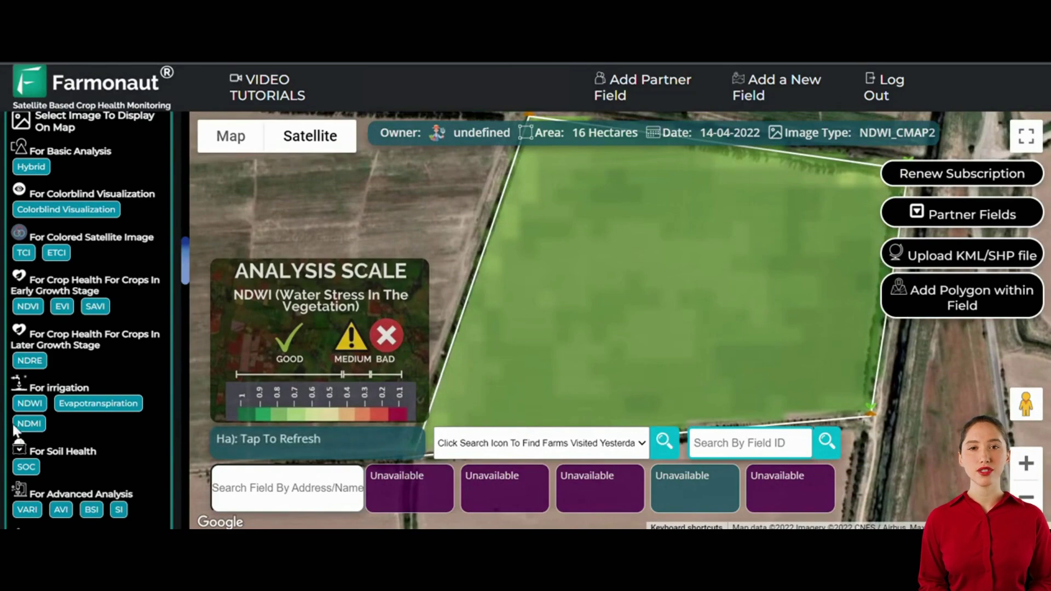
click(30, 425)
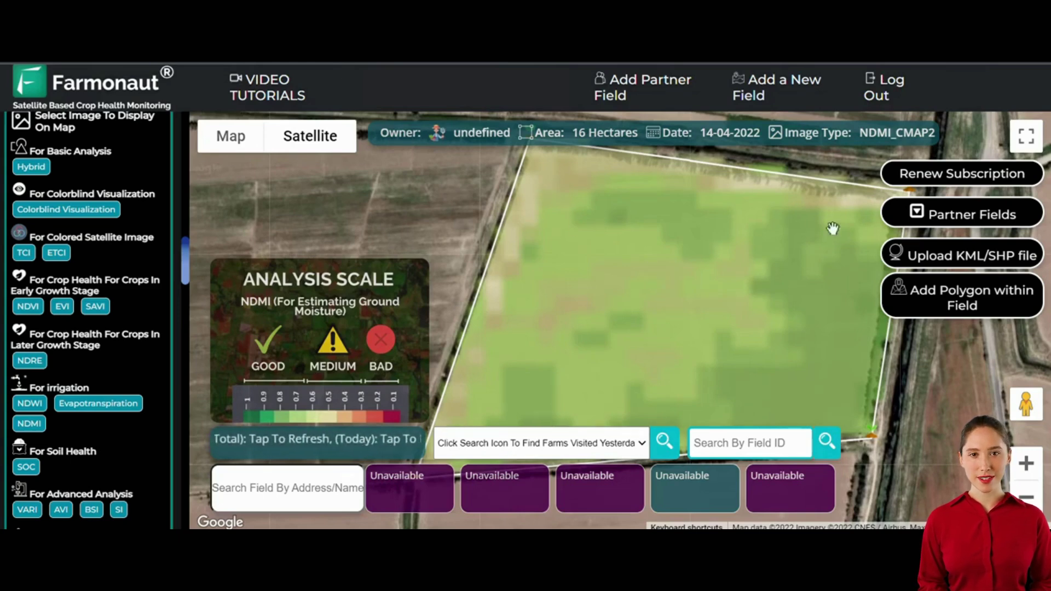
Zoom in and out on the NDMI ground-moisture overlay to inspect field detail
scroll(699, 281, up, 1)
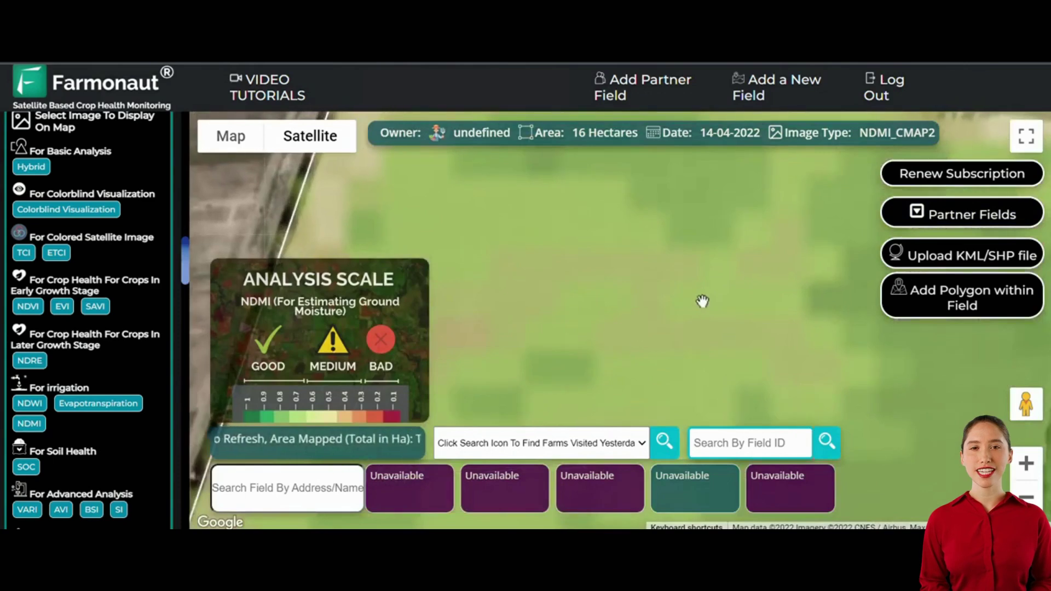
scroll(666, 317, down, 2)
scroll(615, 329, up, 1)
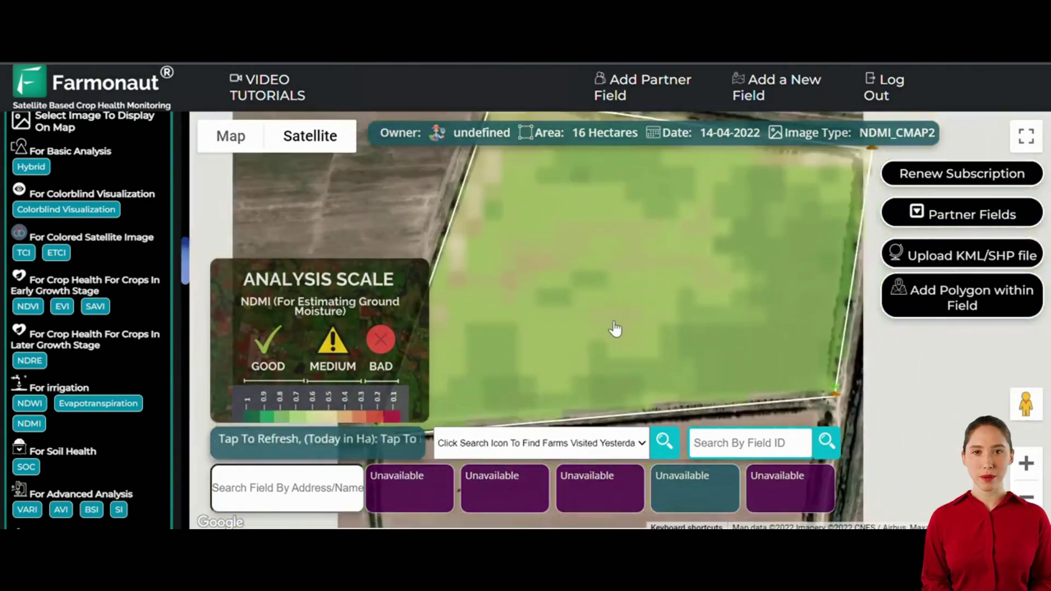
scroll(626, 310, down, 1)
scroll(631, 360, up, 1)
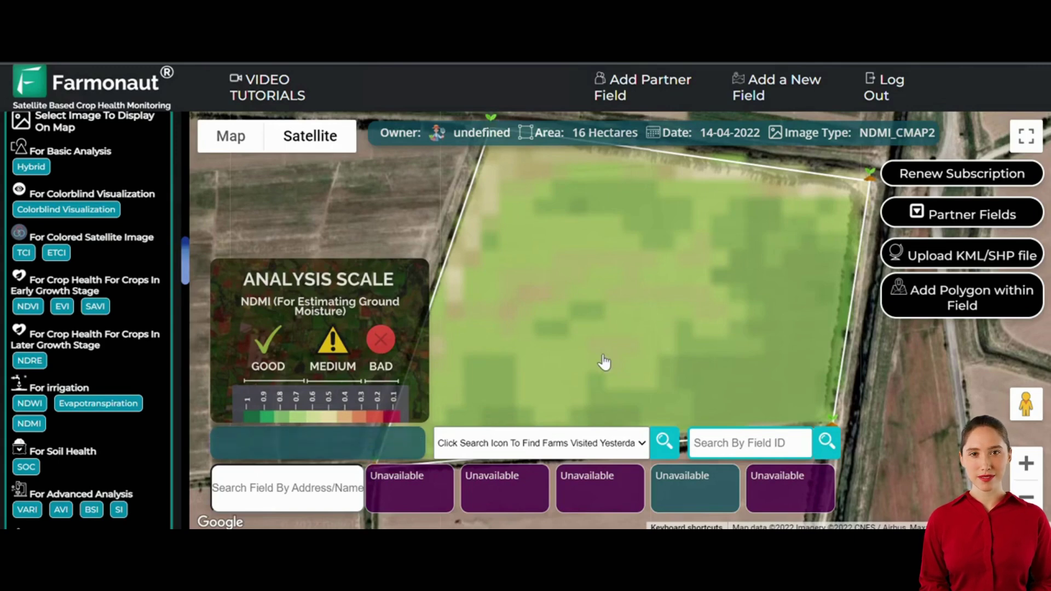
Try the Evapotranspiration map, then display the SOC soil organic carbon map instead
click(90, 410)
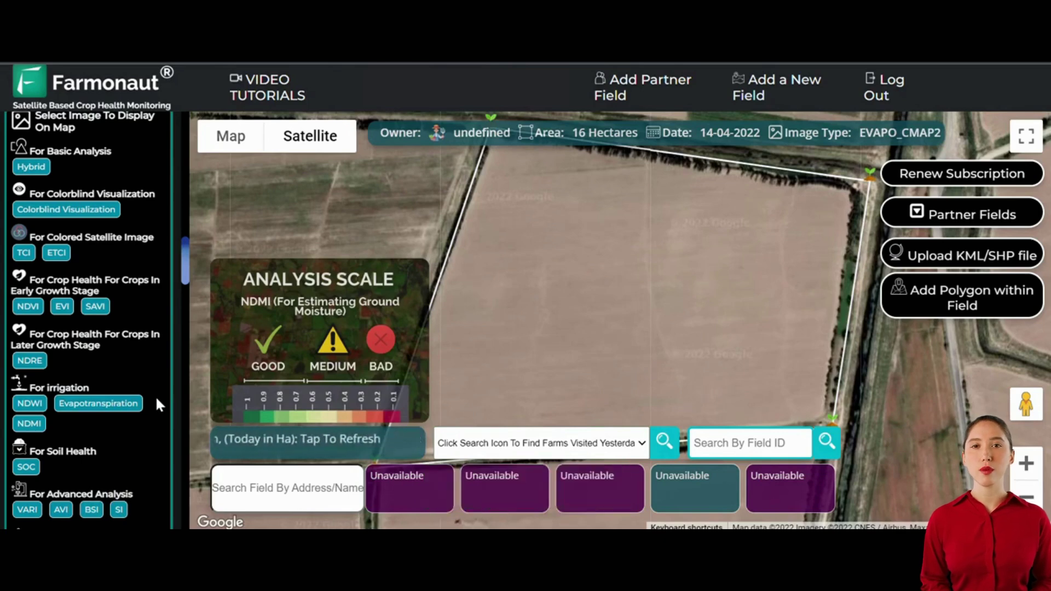
scroll(156, 395, down, 2)
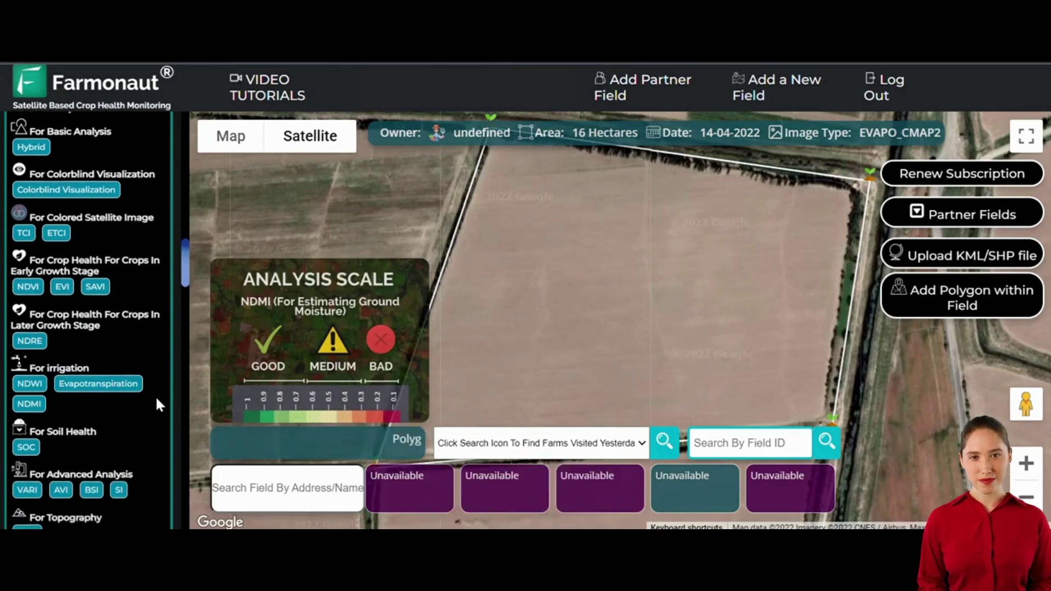
click(25, 396)
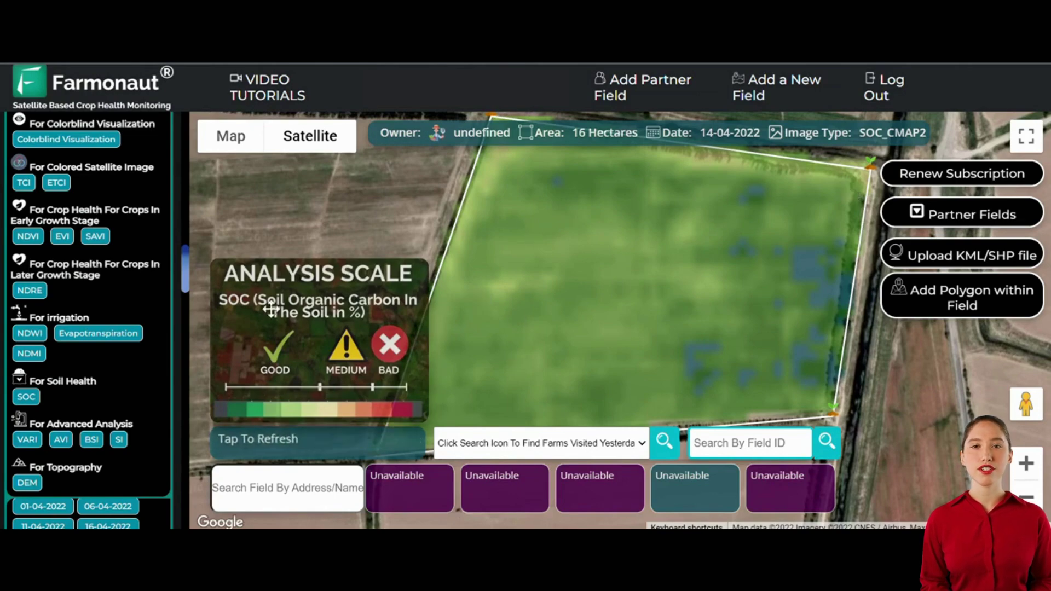
scroll(159, 364, up, 5)
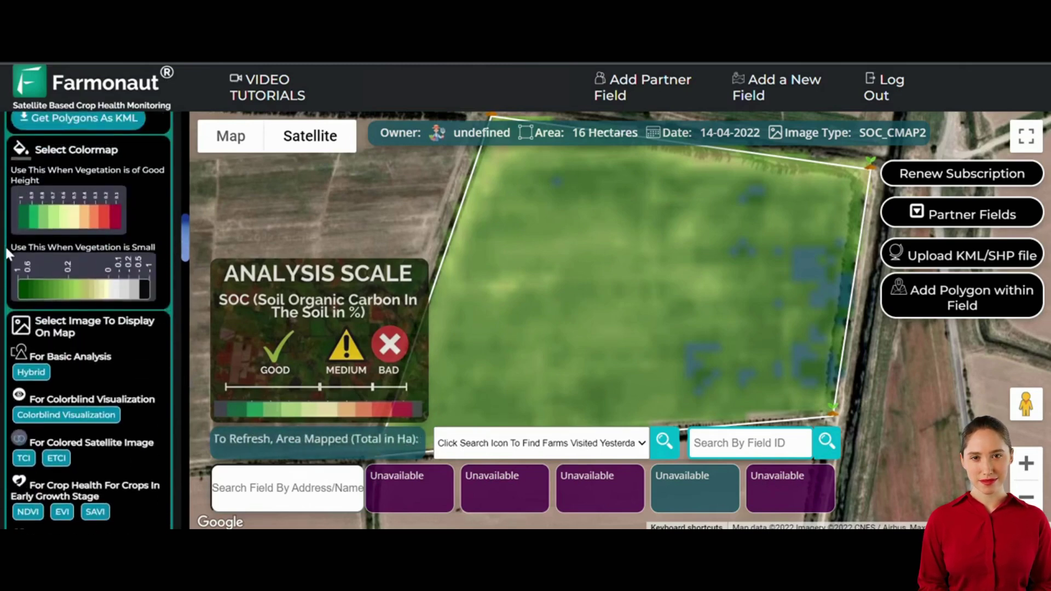
scroll(149, 356, down, 5)
scroll(159, 408, down, 1)
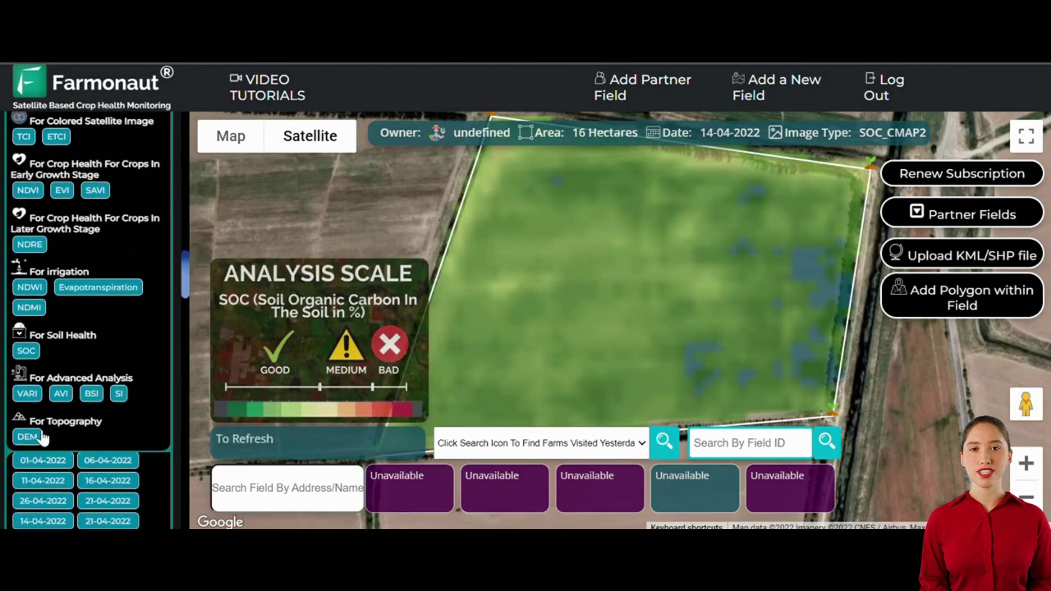
Switch the field map to the DEM terrain layer
click(40, 435)
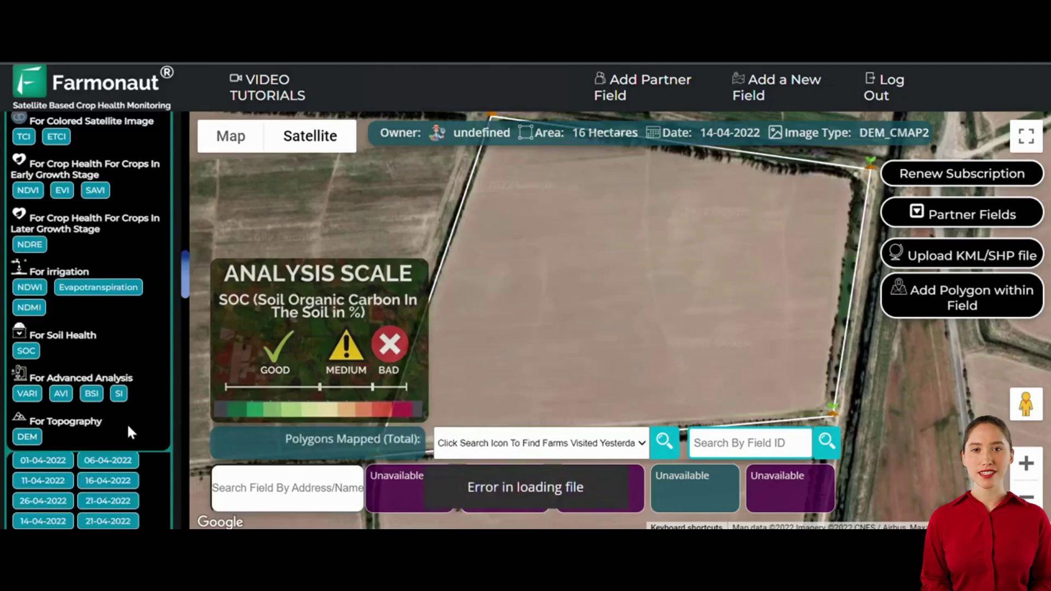
scroll(160, 425, down, 2)
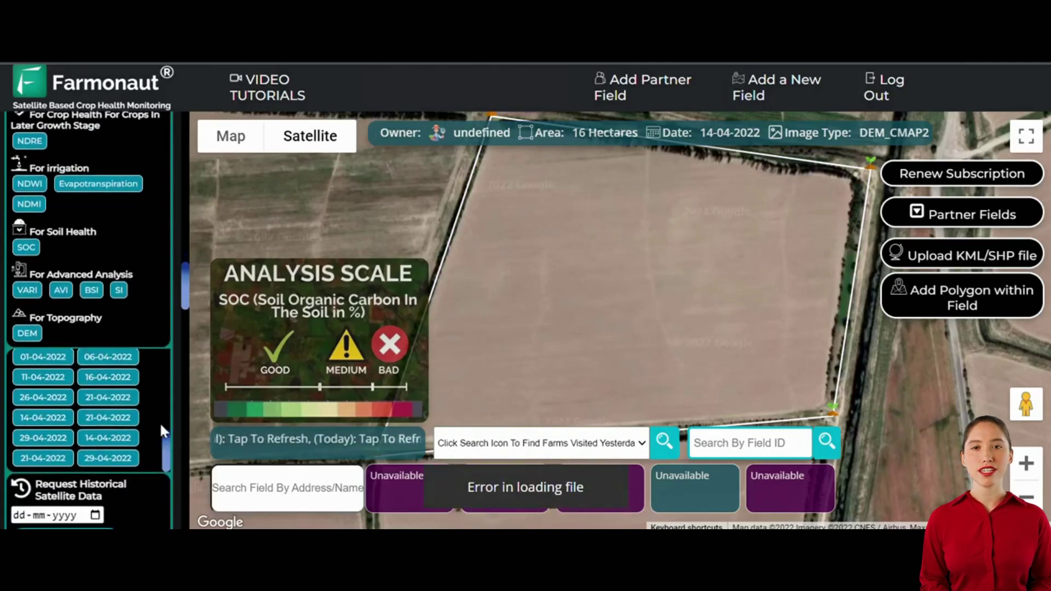
scroll(179, 415, down, 1)
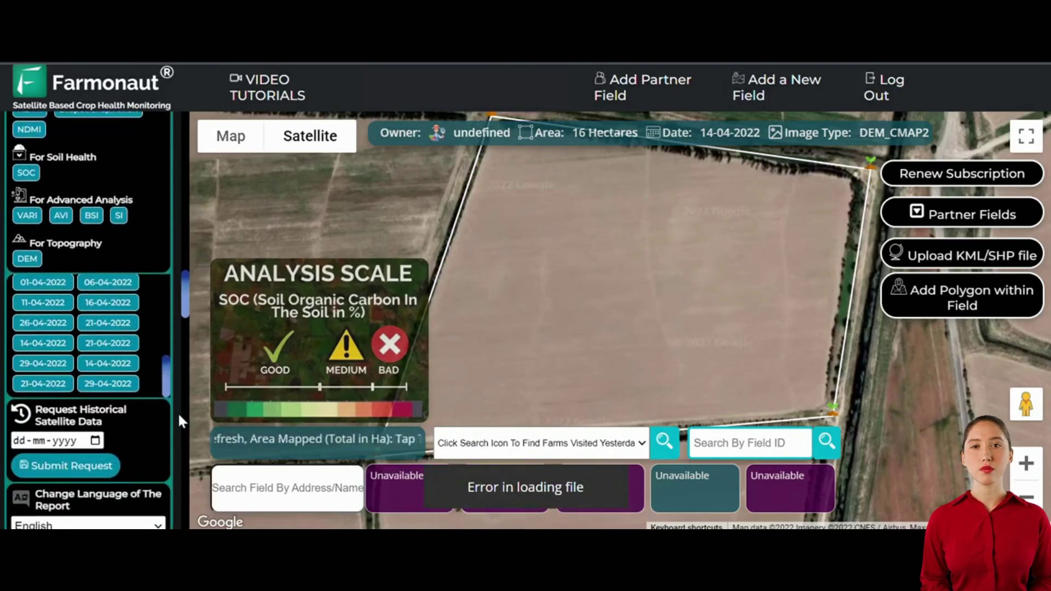
scroll(181, 422, up, 1)
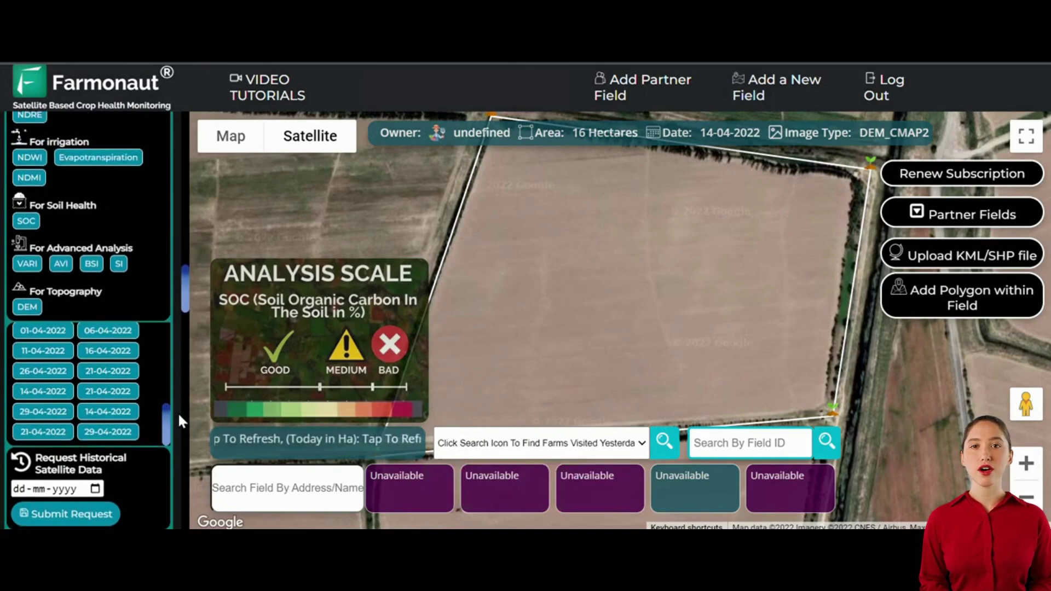
Load the DEM terrain map for 21-04-2022 and reposition the field in view
click(47, 433)
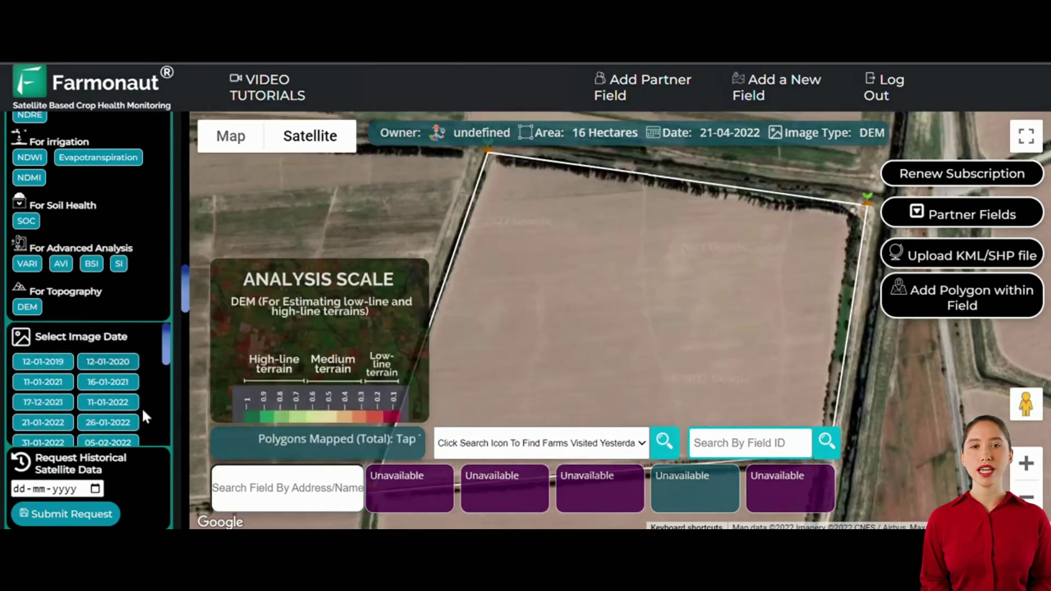
scroll(148, 416, down, 5)
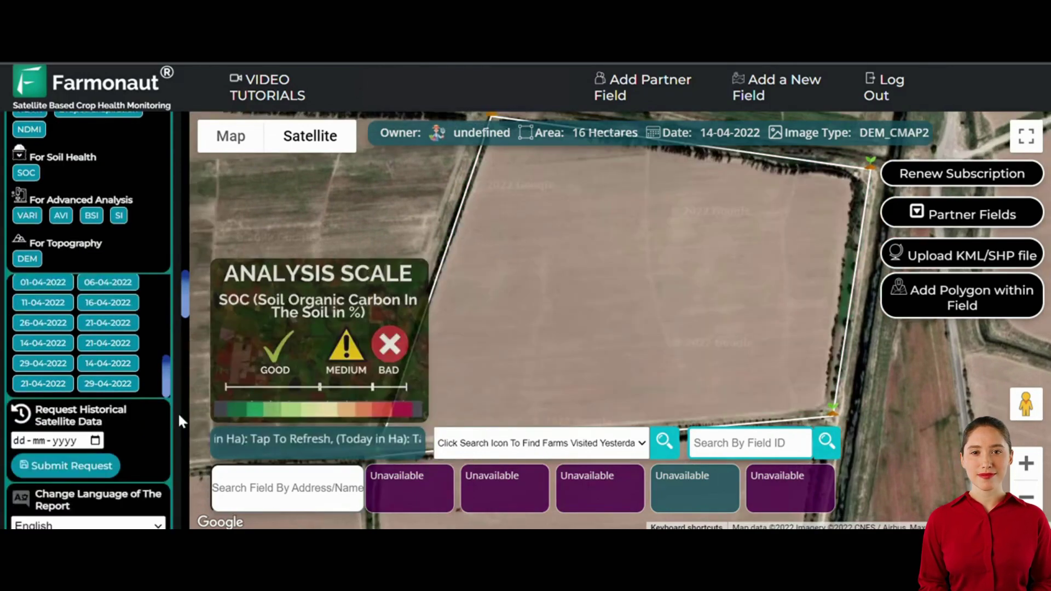
scroll(177, 412, up, 1)
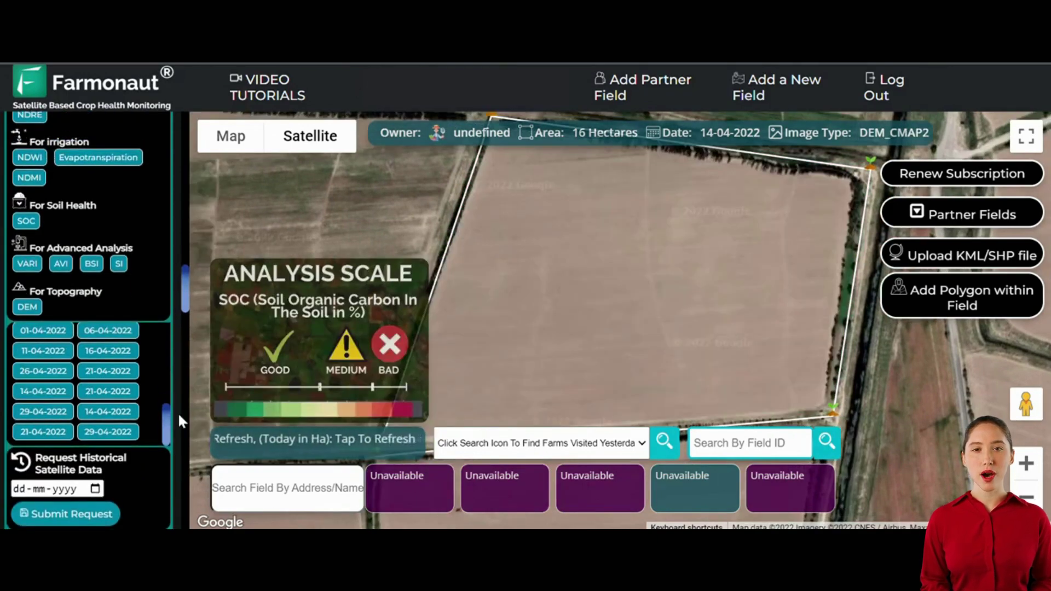
click(54, 432)
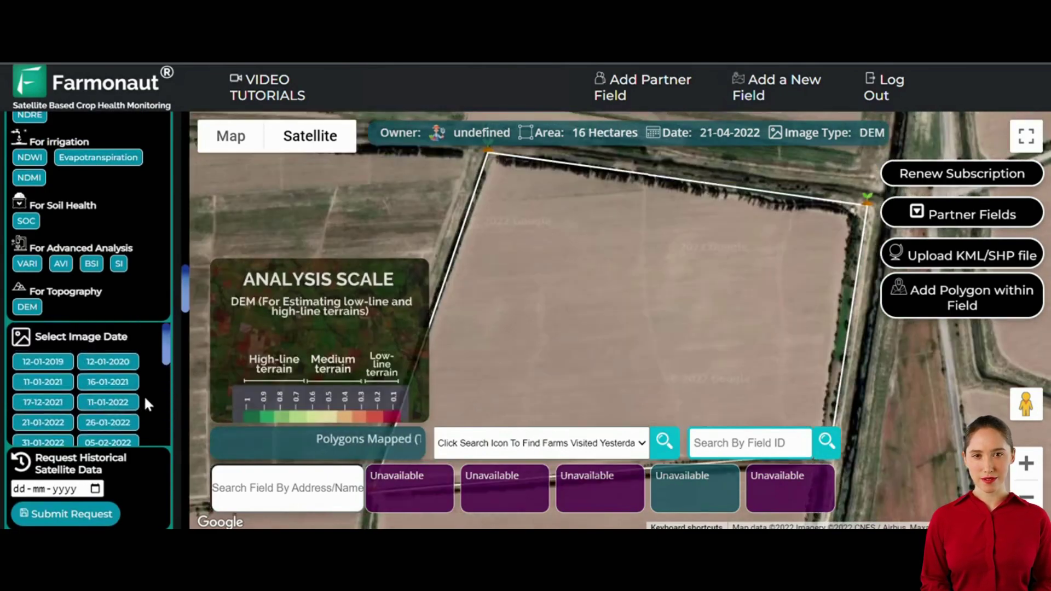
scroll(156, 425, down, 5)
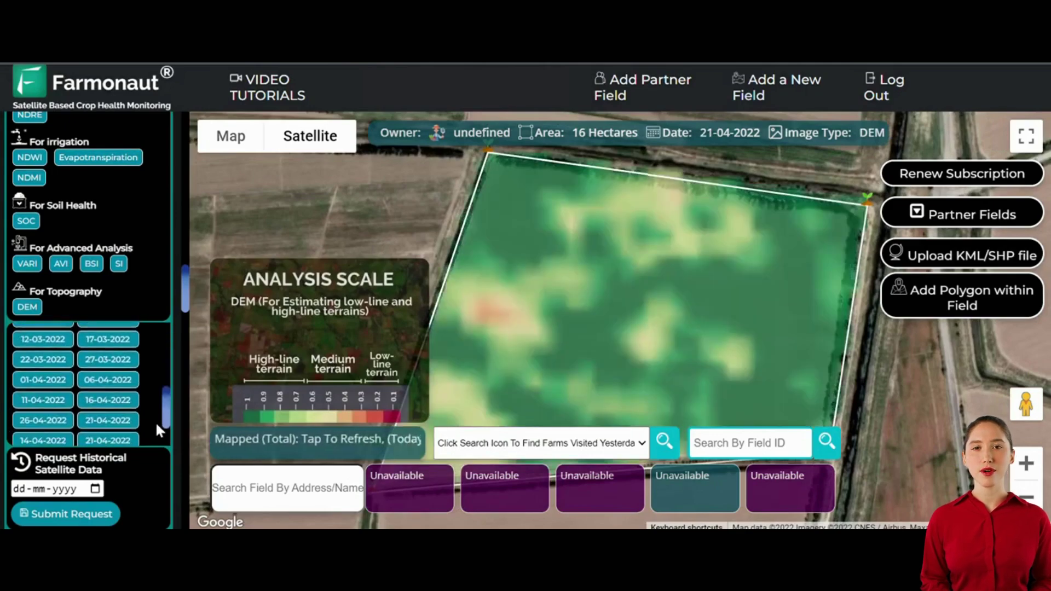
drag(616, 388, 586, 356)
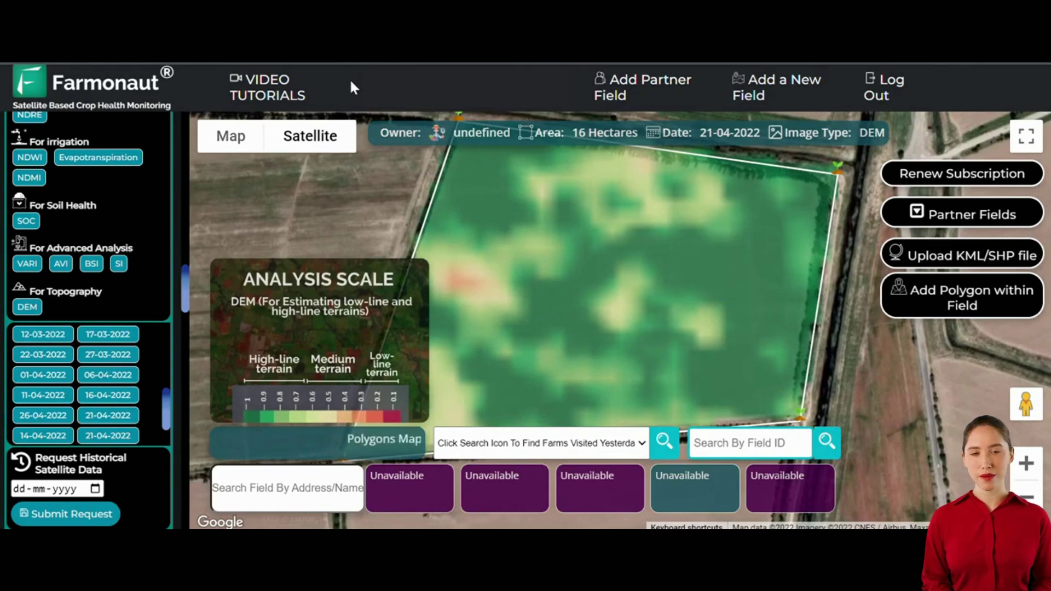
Scroll the sidebar to bring the Index Results option into reach
scroll(171, 294, down, 2)
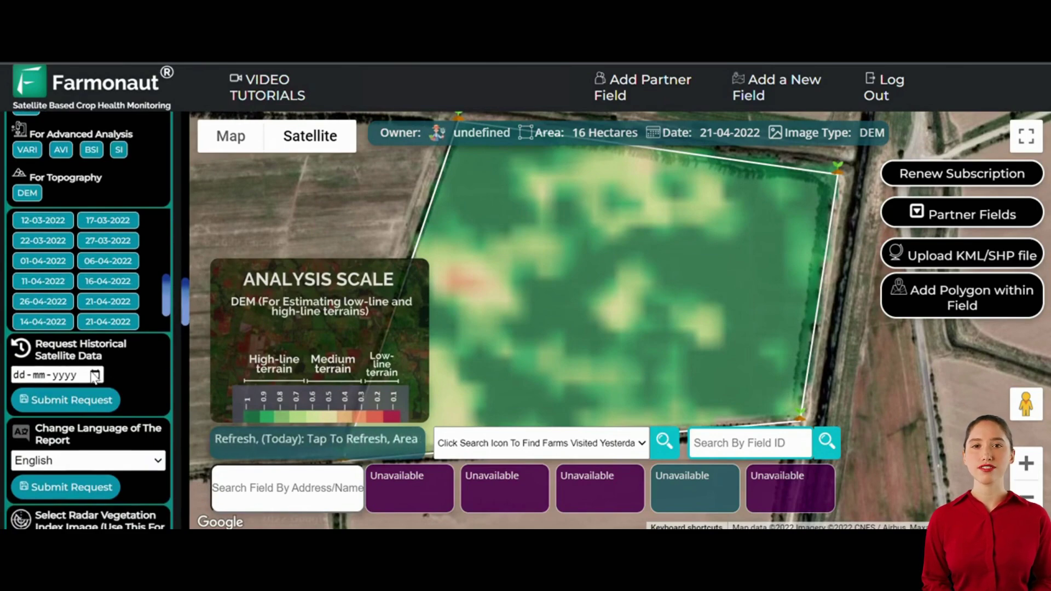
scroll(154, 385, up, 1)
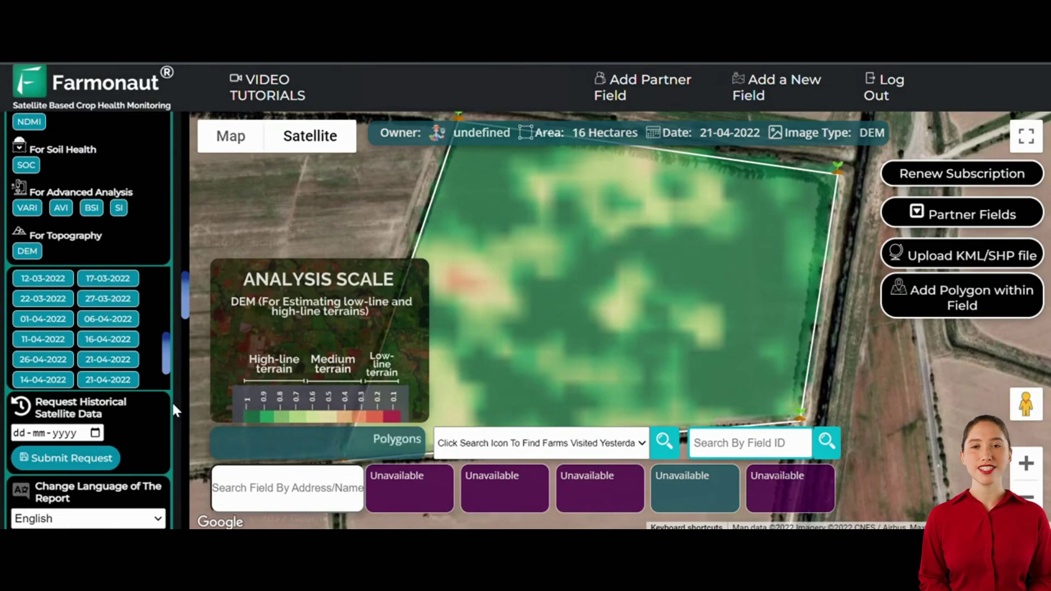
scroll(174, 410, up, 12)
scroll(174, 410, down, 2)
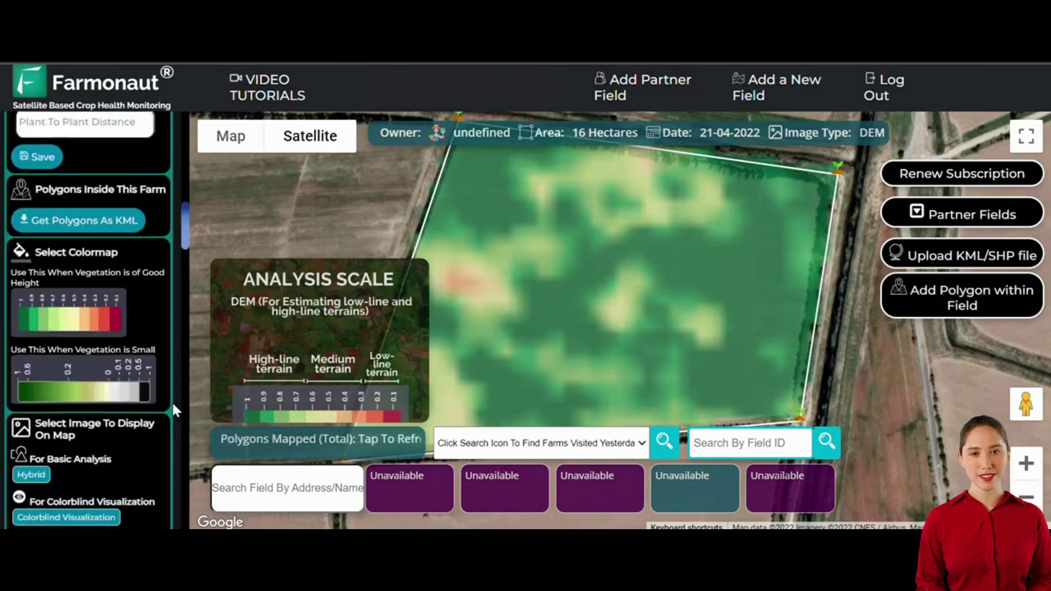
scroll(172, 404, up, 10)
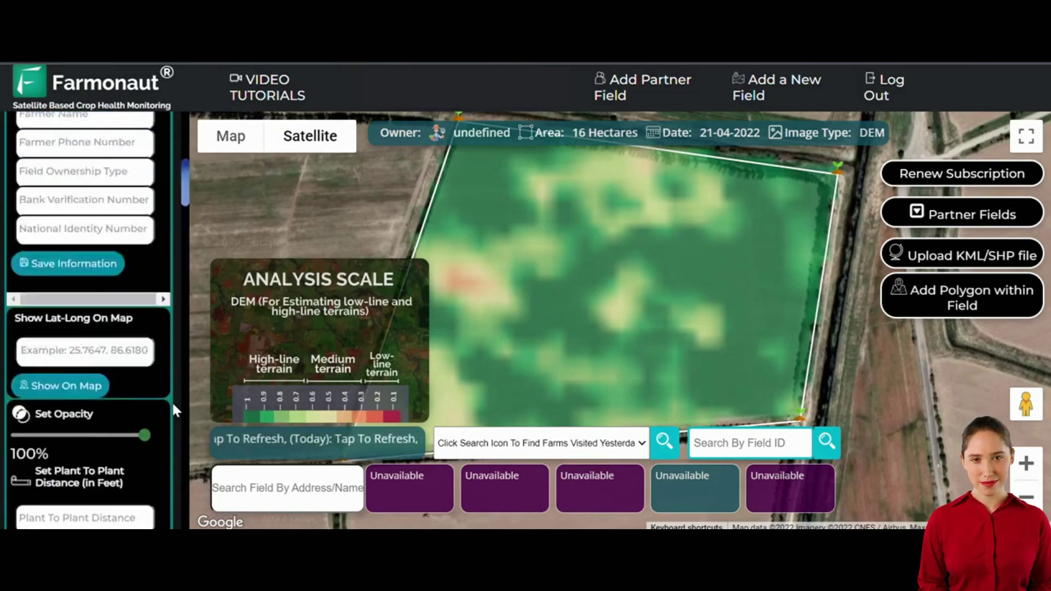
scroll(173, 408, up, 5)
scroll(173, 408, down, 15)
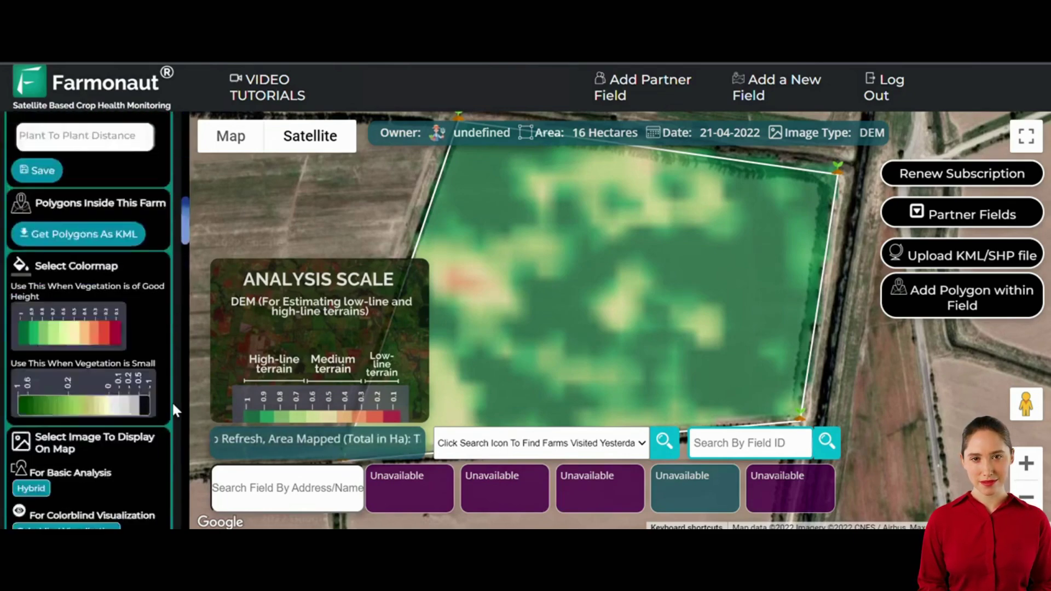
scroll(172, 401, down, 15)
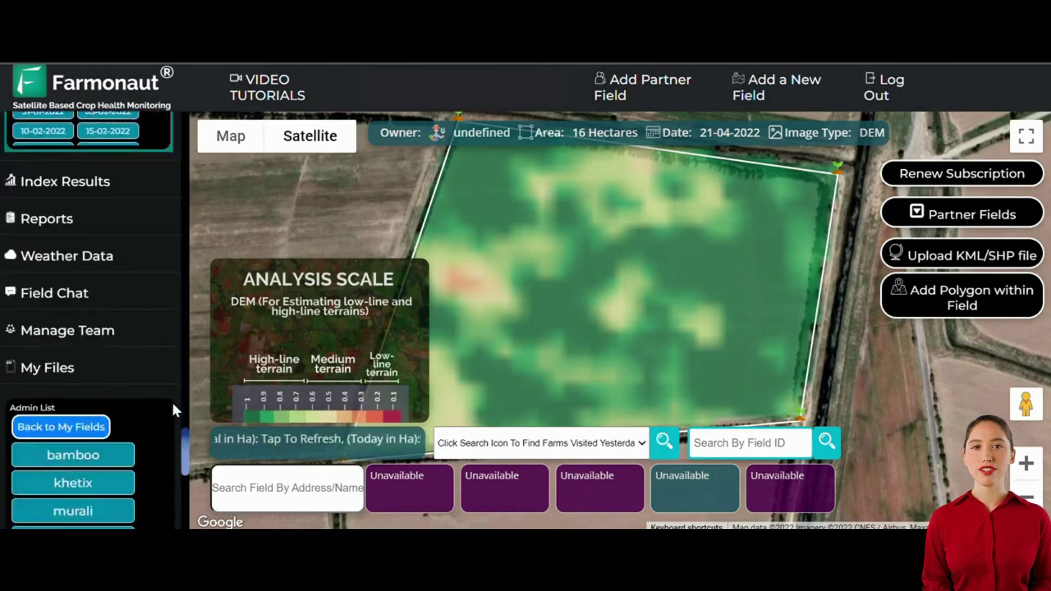
Open Index Results and read values on the NDVI, EVI, NDRE, VARI and NDWI charts
click(71, 244)
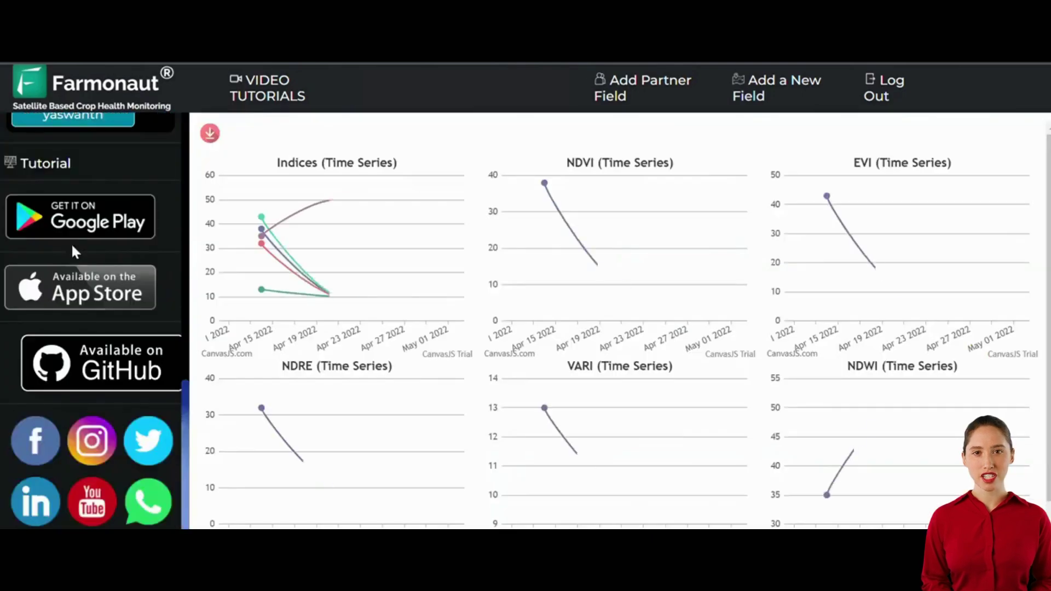
mouse_move(541, 197)
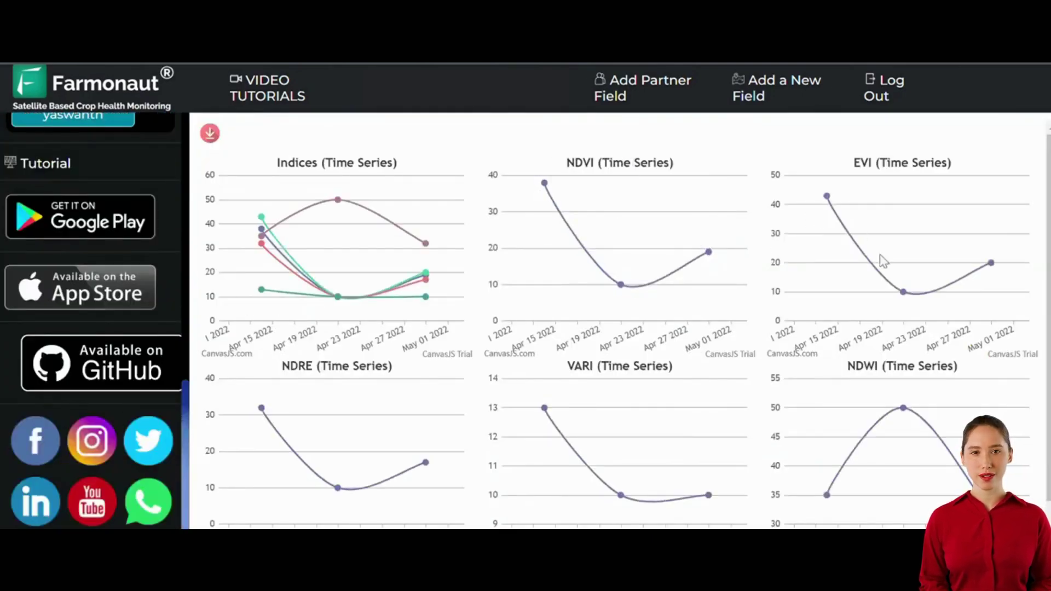
mouse_move(898, 423)
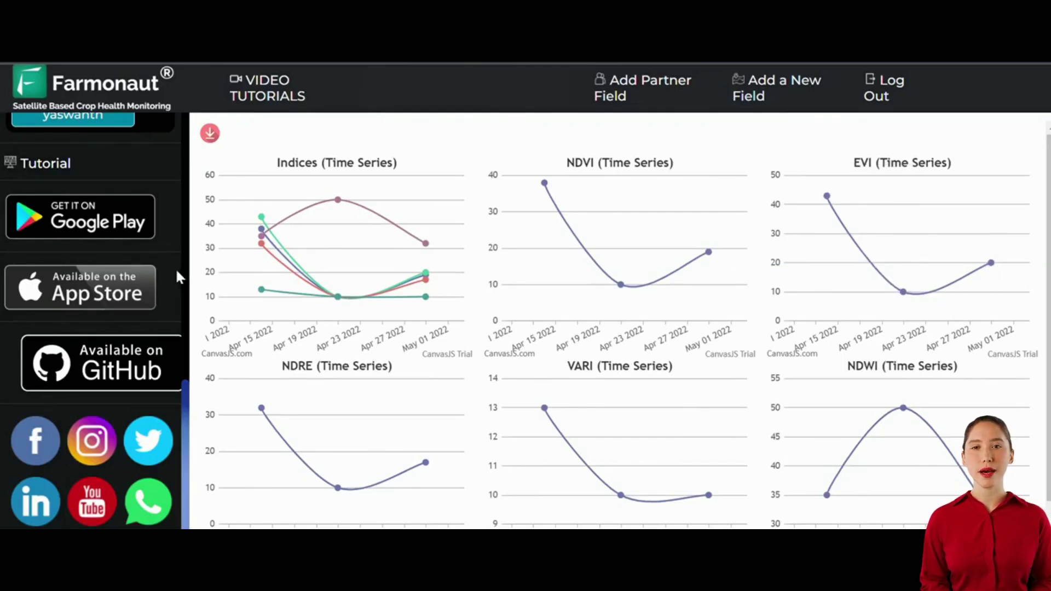
scroll(175, 268, down, 5)
Return to the field map and expand the full Map Controls settings
click(78, 360)
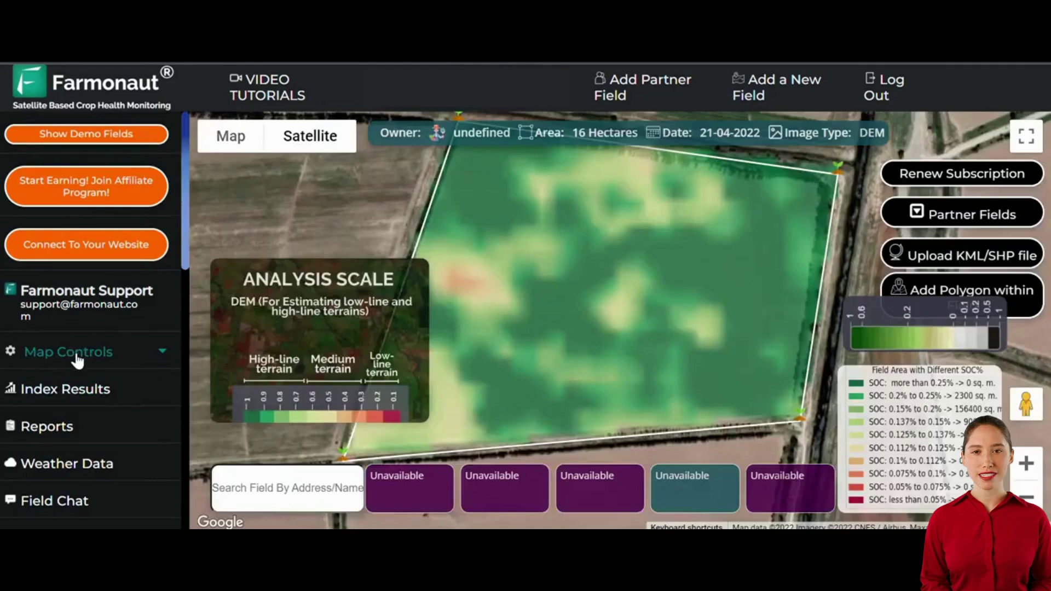
click(173, 357)
scroll(165, 347, down, 10)
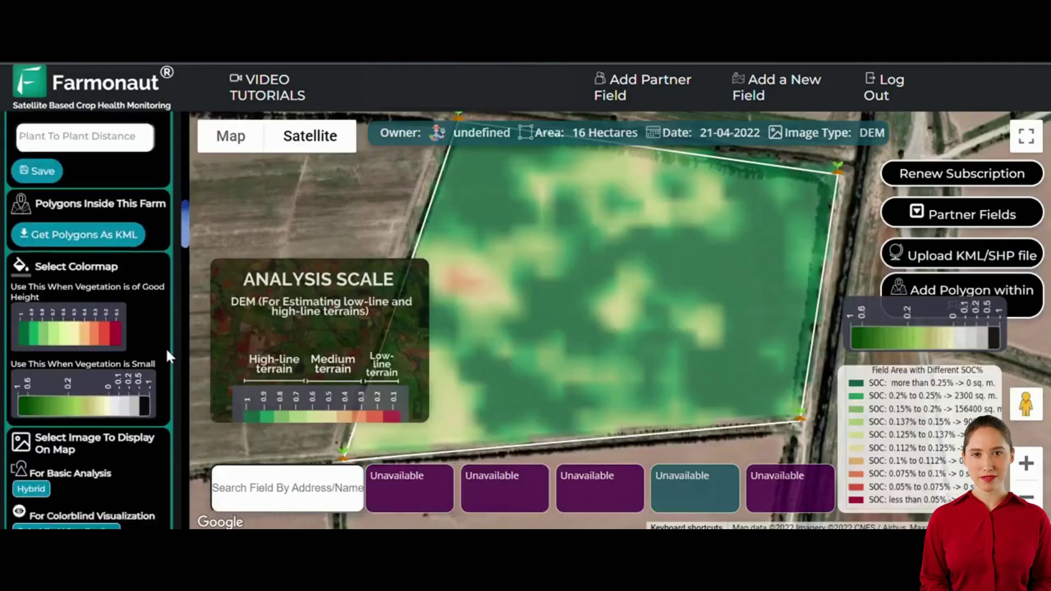
scroll(165, 347, down, 10)
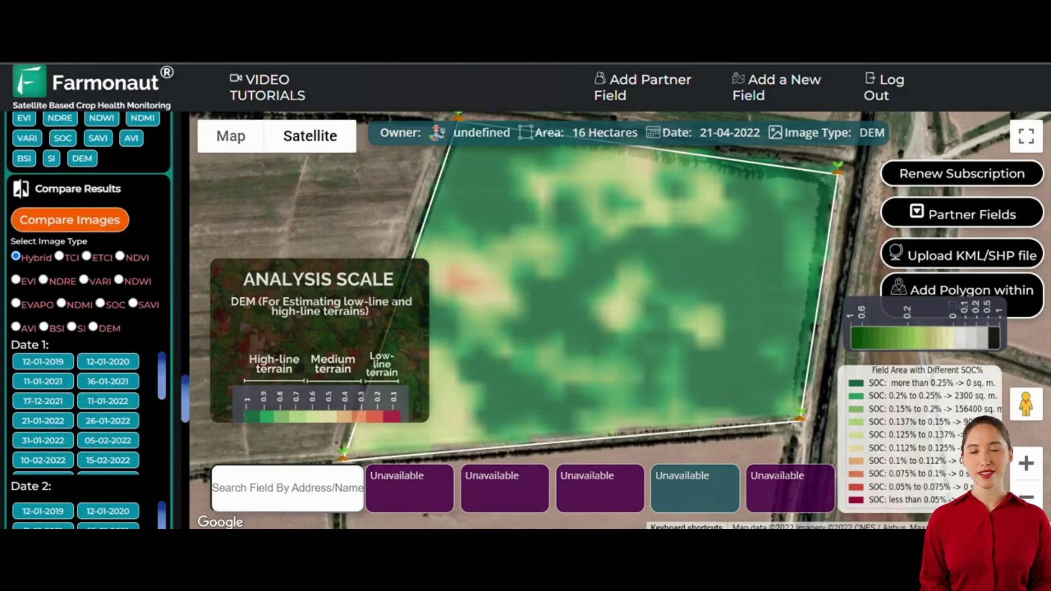
scroll(145, 357, down, 5)
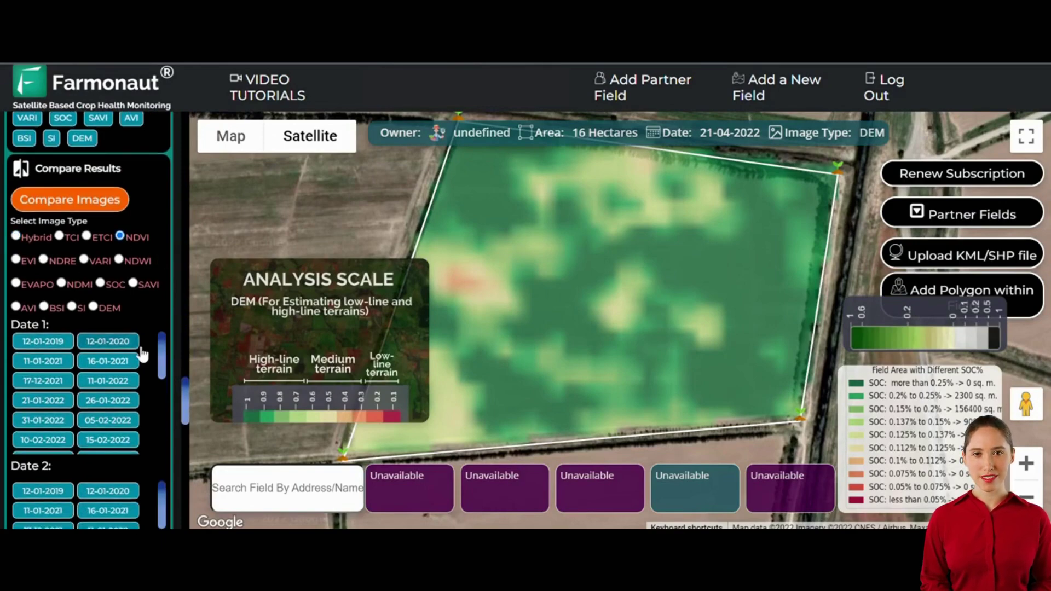
Set Date 1 to 14-04-2022 and Date 2 to 29-04-2022, then compare the NDVI images
click(126, 426)
scroll(177, 365, down, 2)
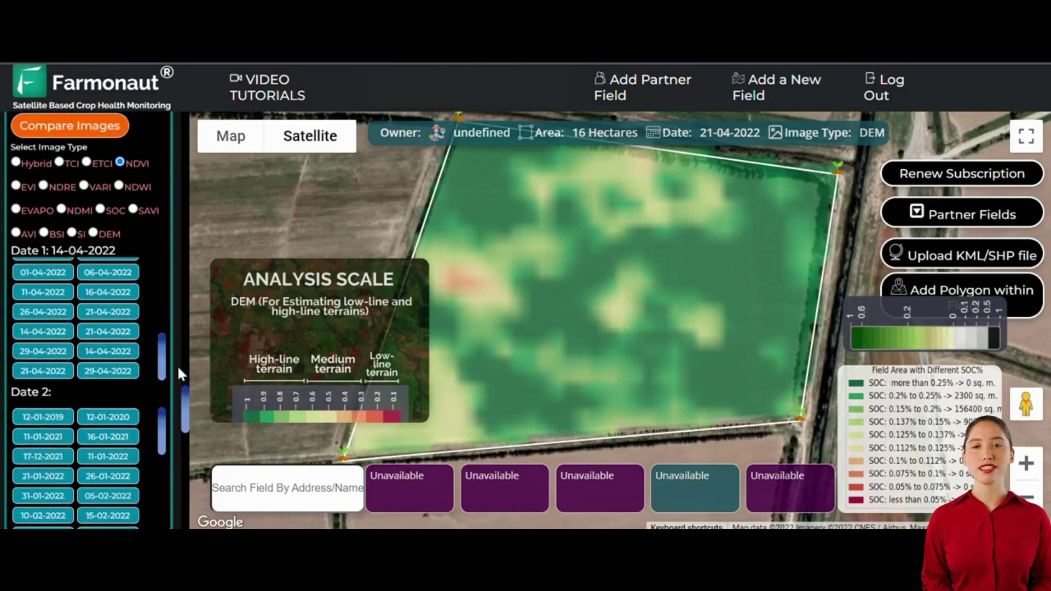
scroll(138, 416, down, 5)
click(113, 487)
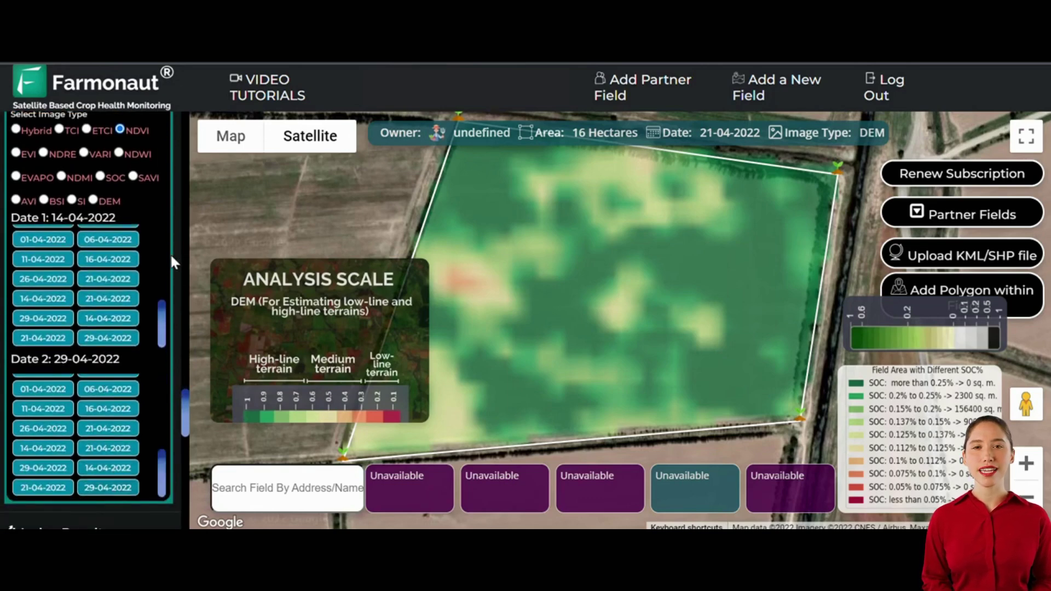
scroll(170, 253, up, 4)
click(123, 299)
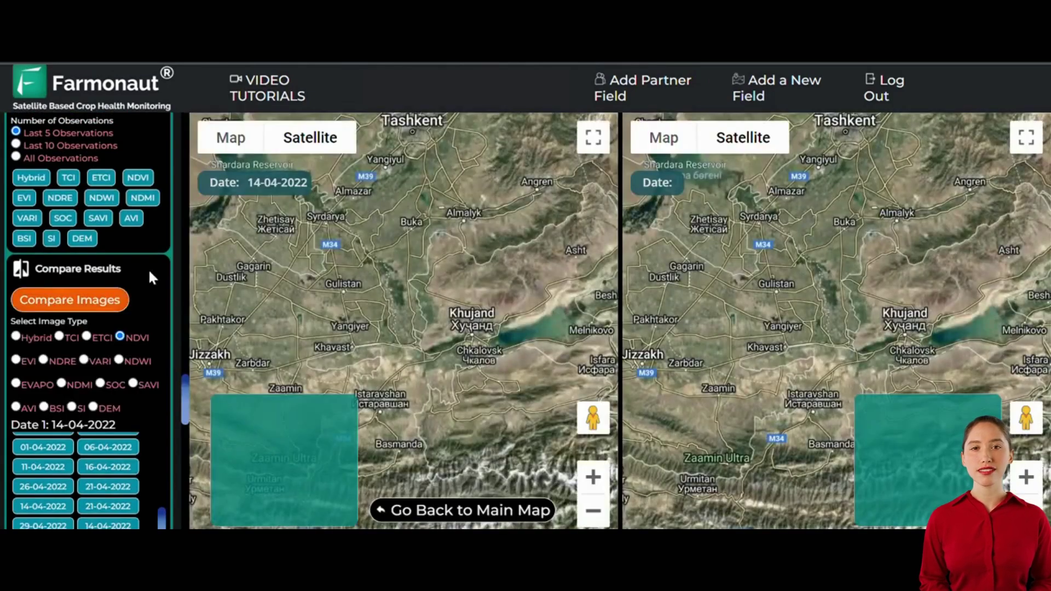